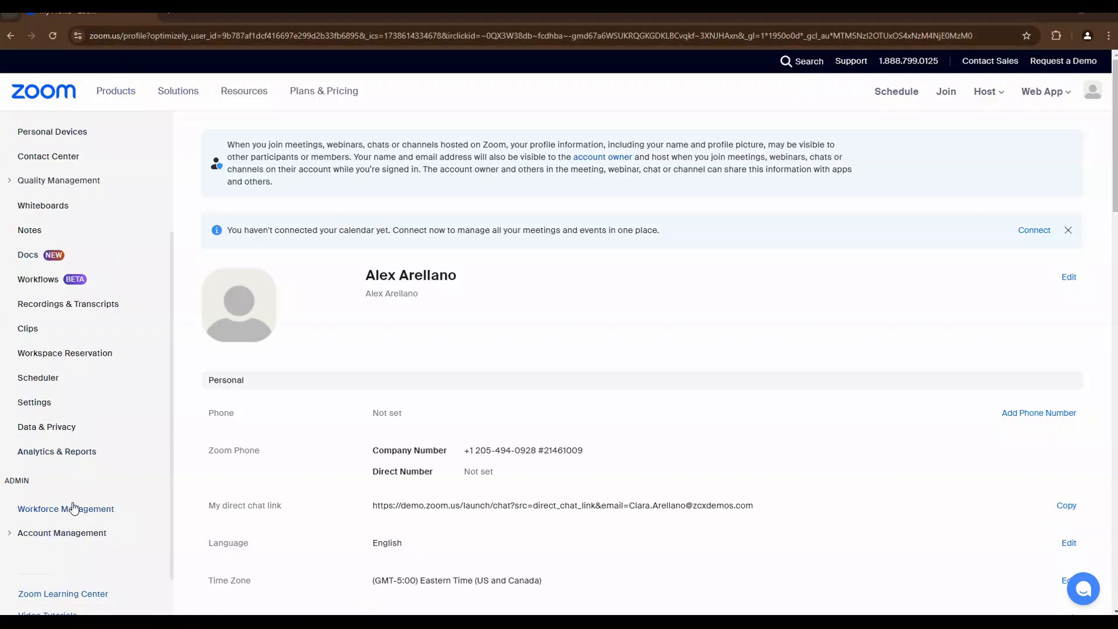
Open Workforce Management from the admin section and review the daily activities in the week of February 3 schedule
scroll(71, 513, down, 1)
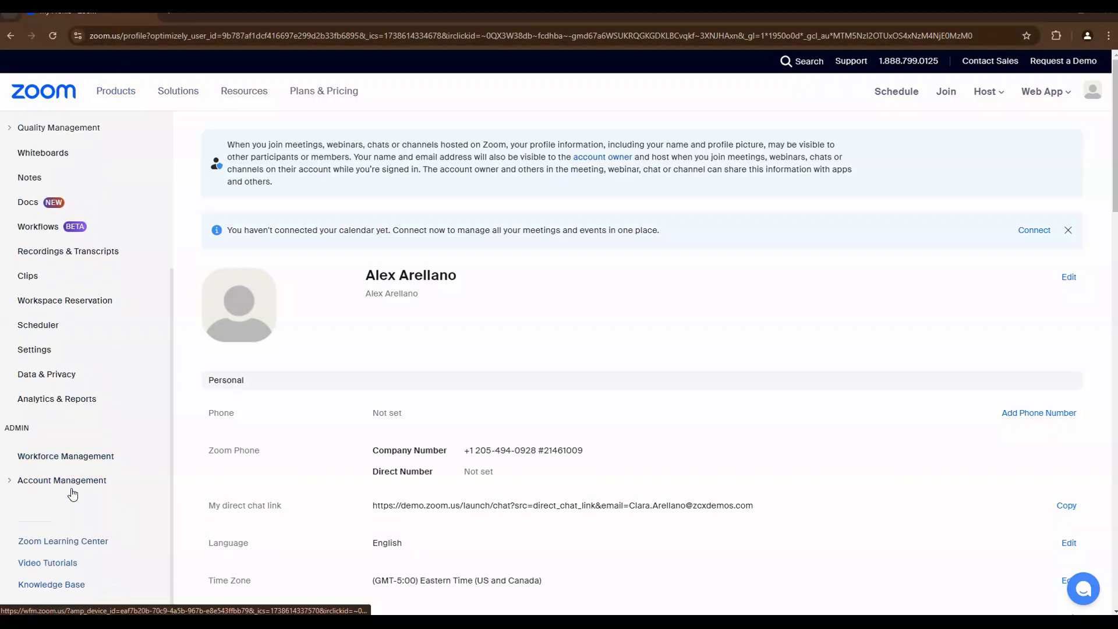
click(78, 457)
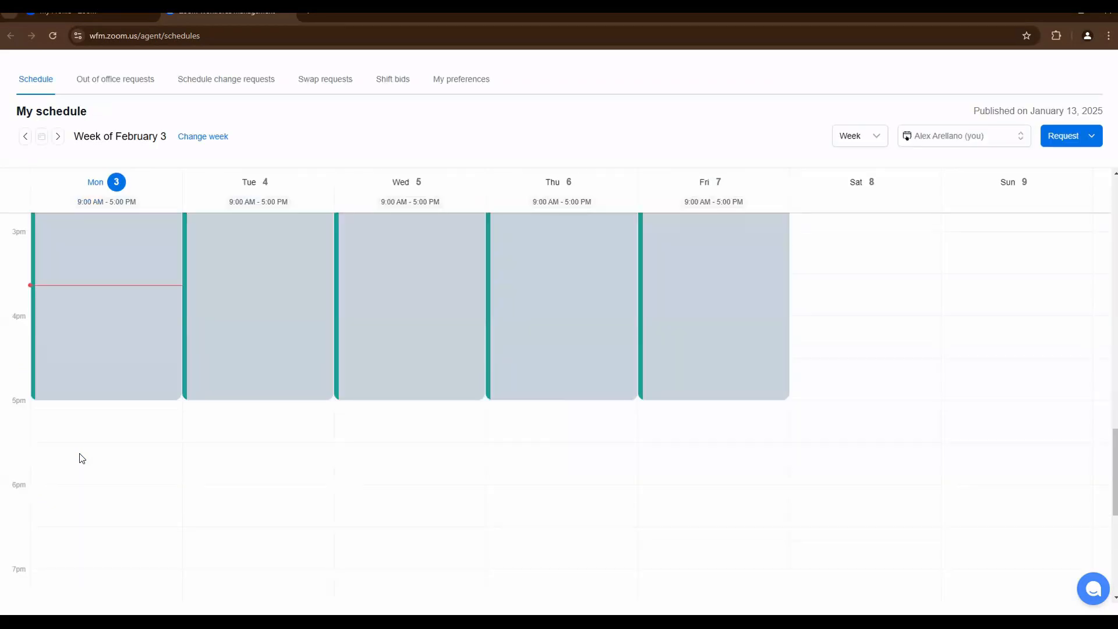
scroll(134, 379, up, 5)
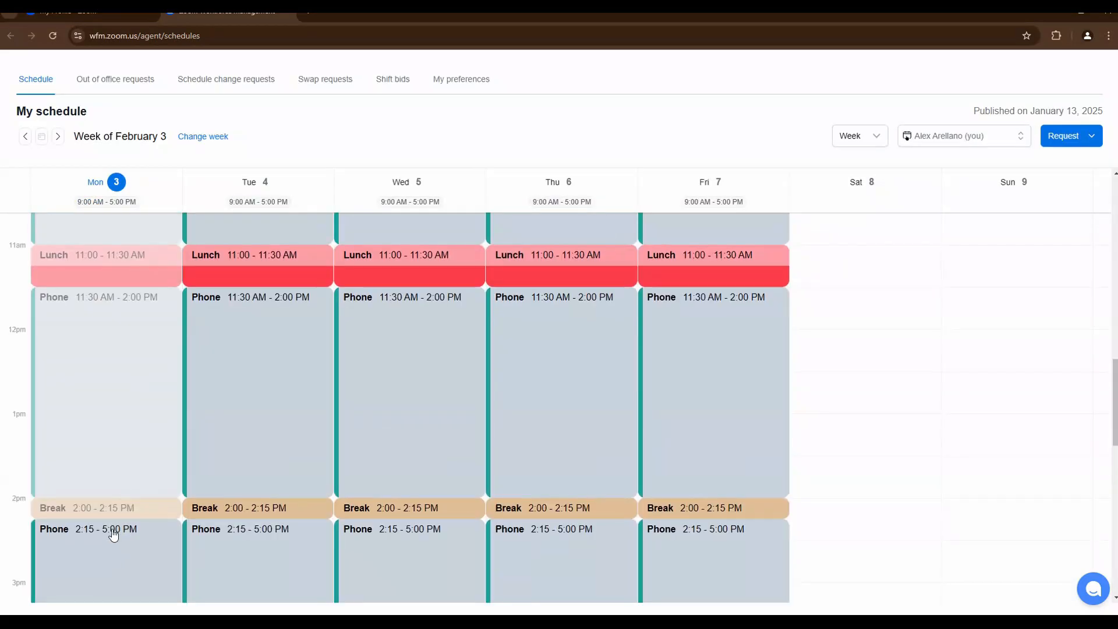
scroll(114, 534, down, 2)
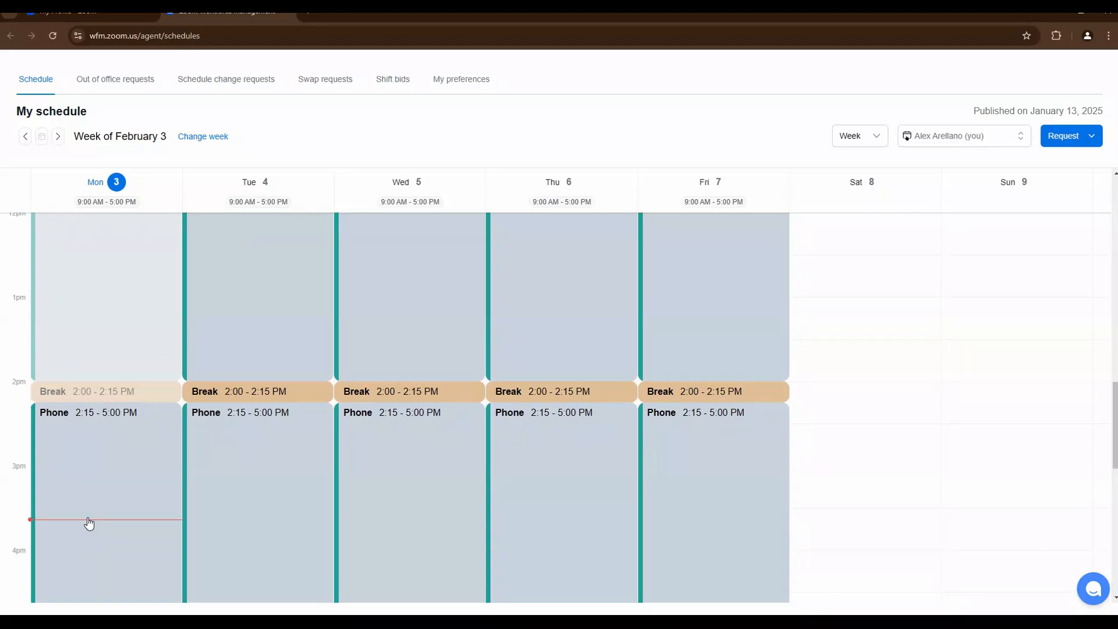
scroll(88, 522, up, 4)
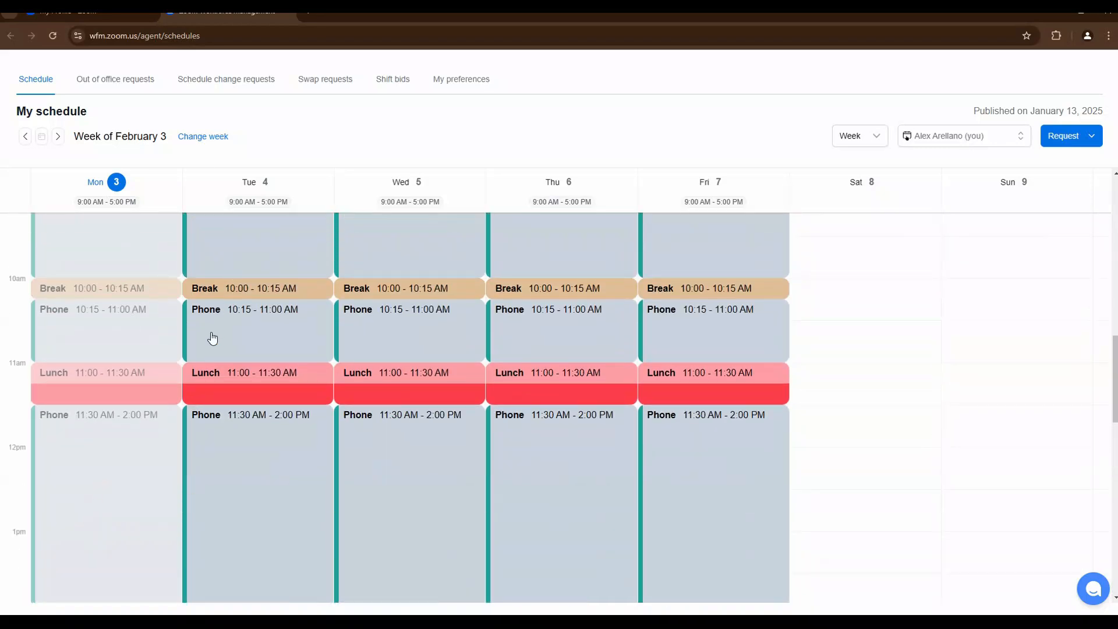
scroll(213, 338, up, 1)
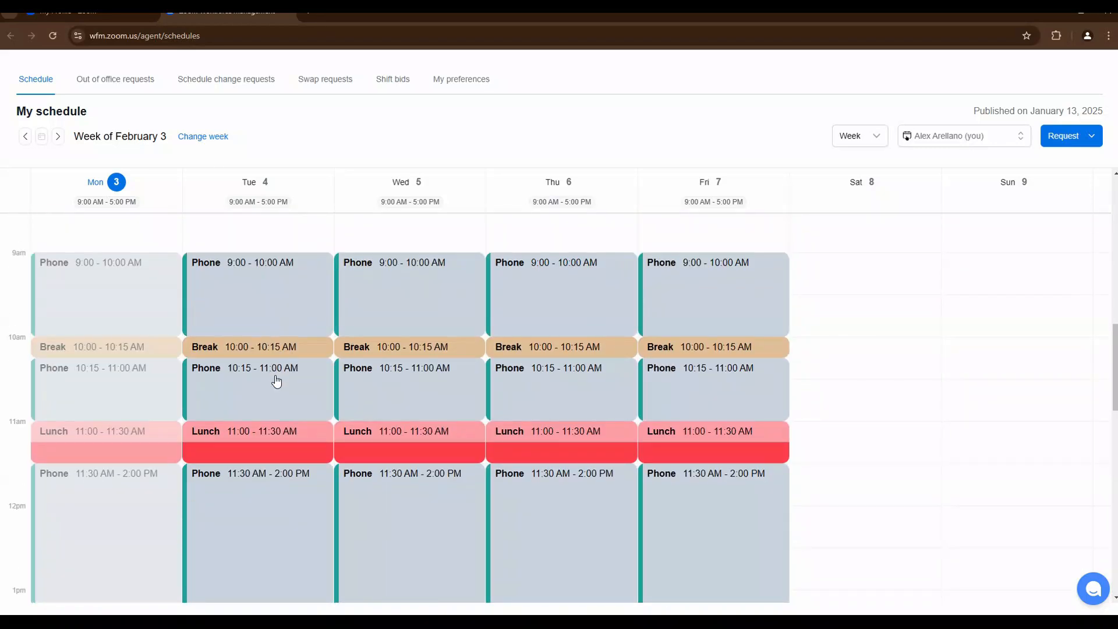
scroll(274, 379, down, 1)
scroll(297, 347, up, 1)
Check the details and available actions of Tuesday's 9:00 AM Phone, 11:00 AM Lunch and 10:00 AM Break activities, closing each one
click(250, 298)
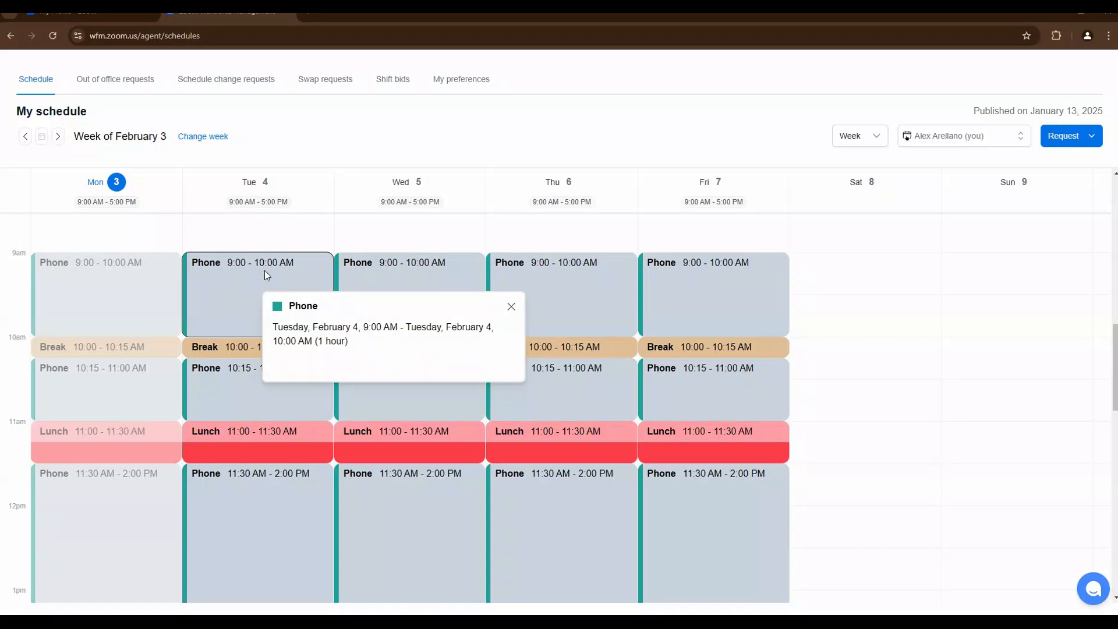
click(511, 308)
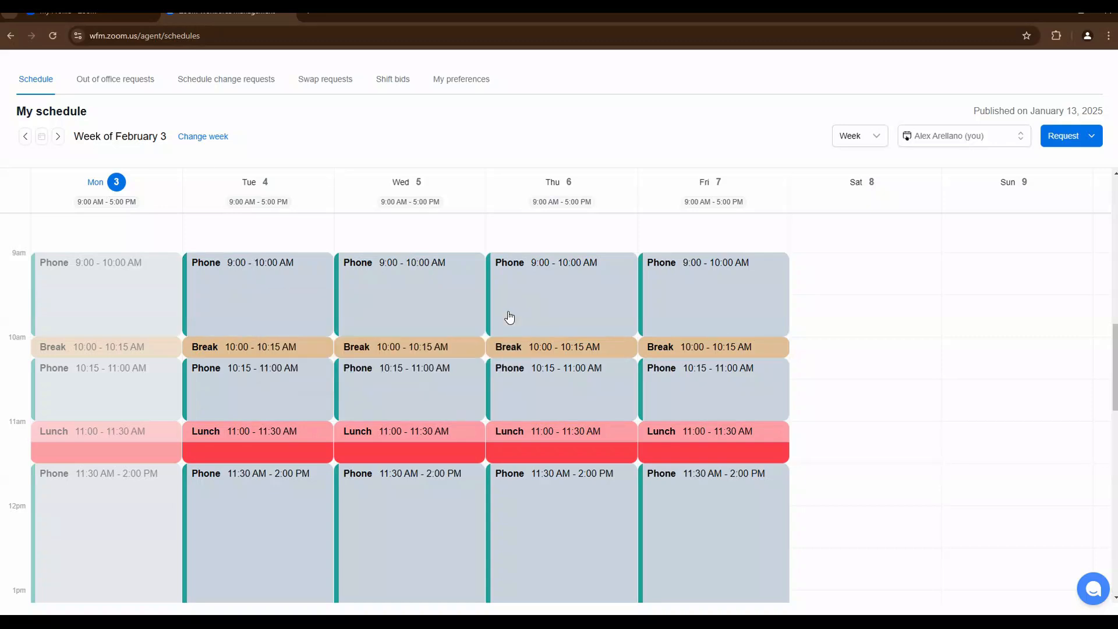
click(234, 452)
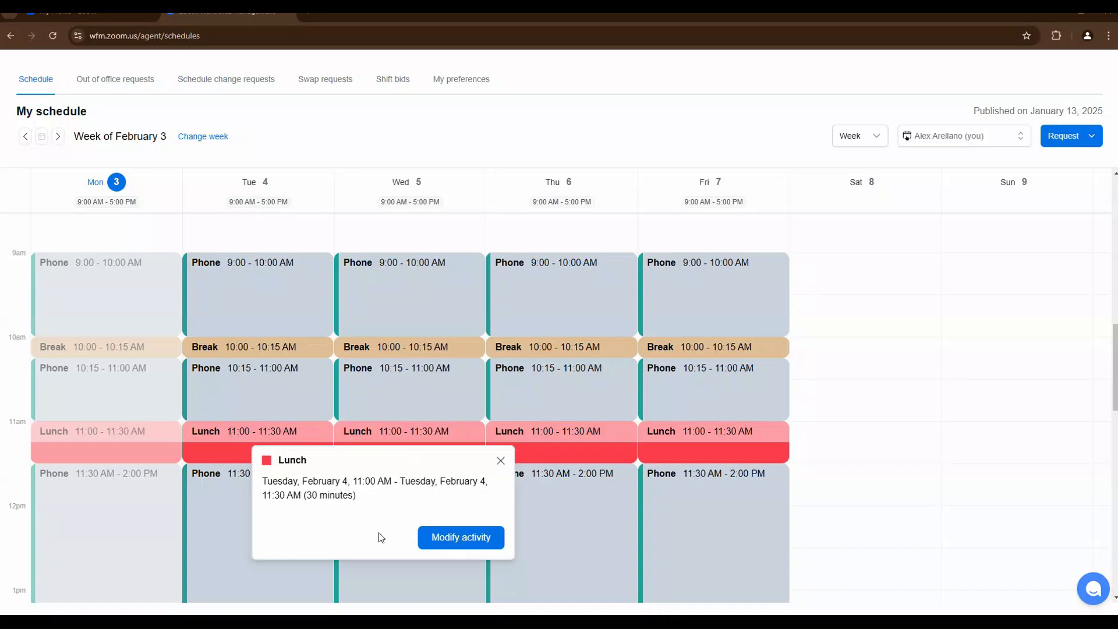
click(500, 462)
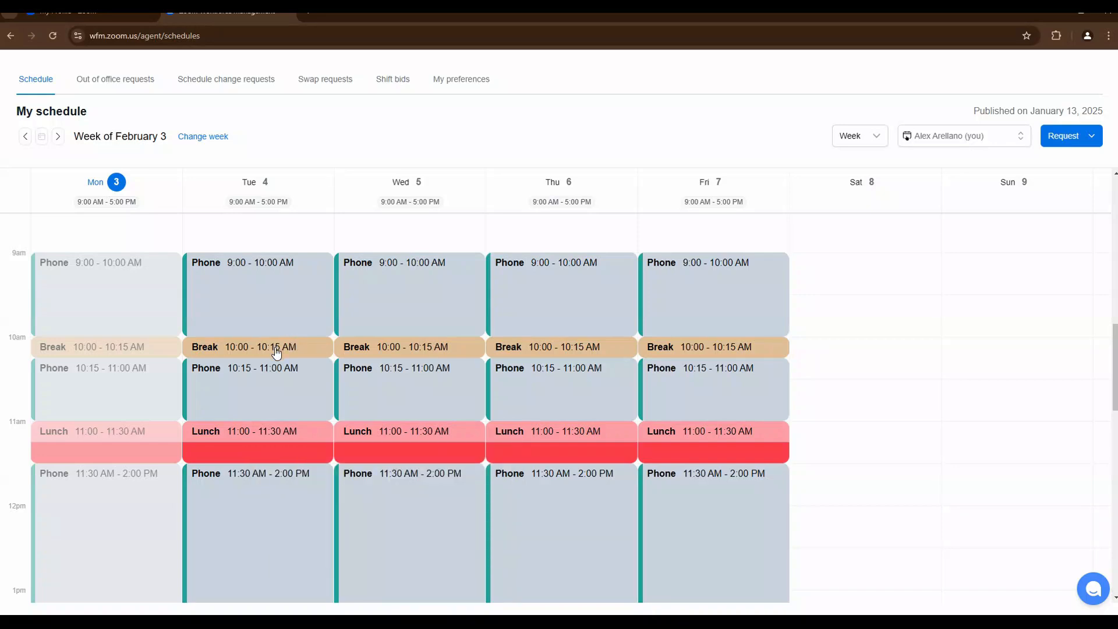
click(276, 354)
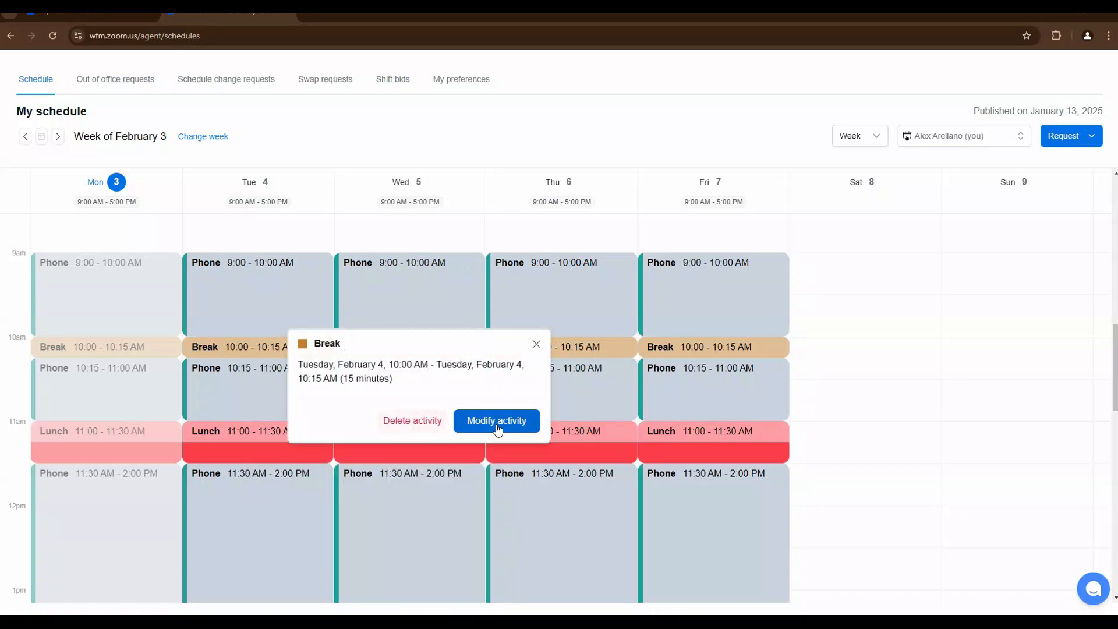
click(536, 344)
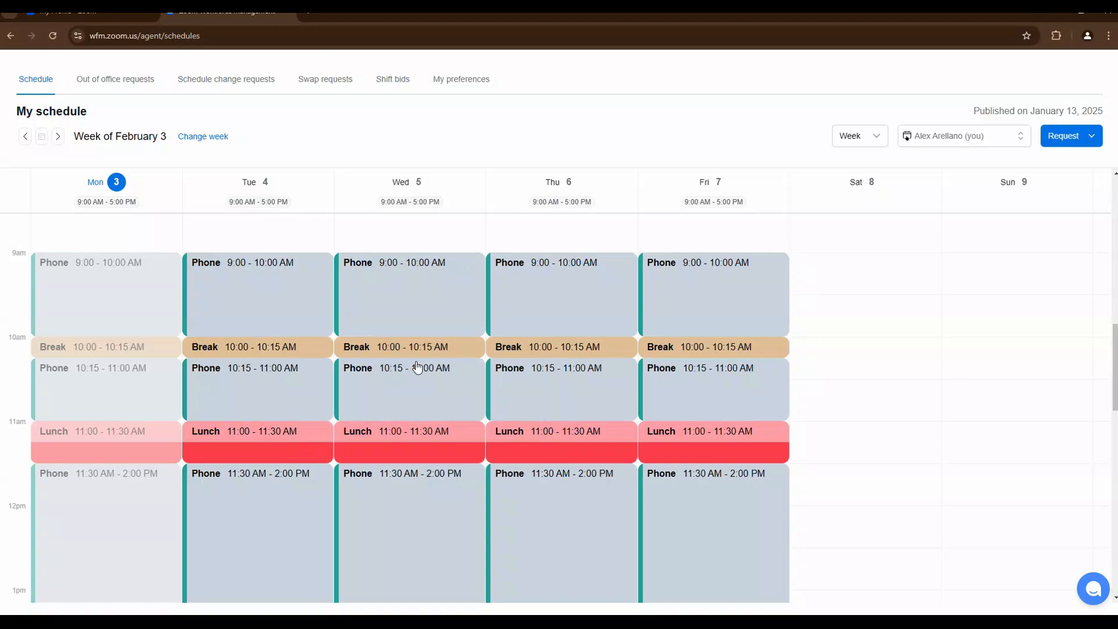
View the add-activity form for Tuesday's empty time after 5 PM and close it without sending a request
scroll(349, 431, down, 8)
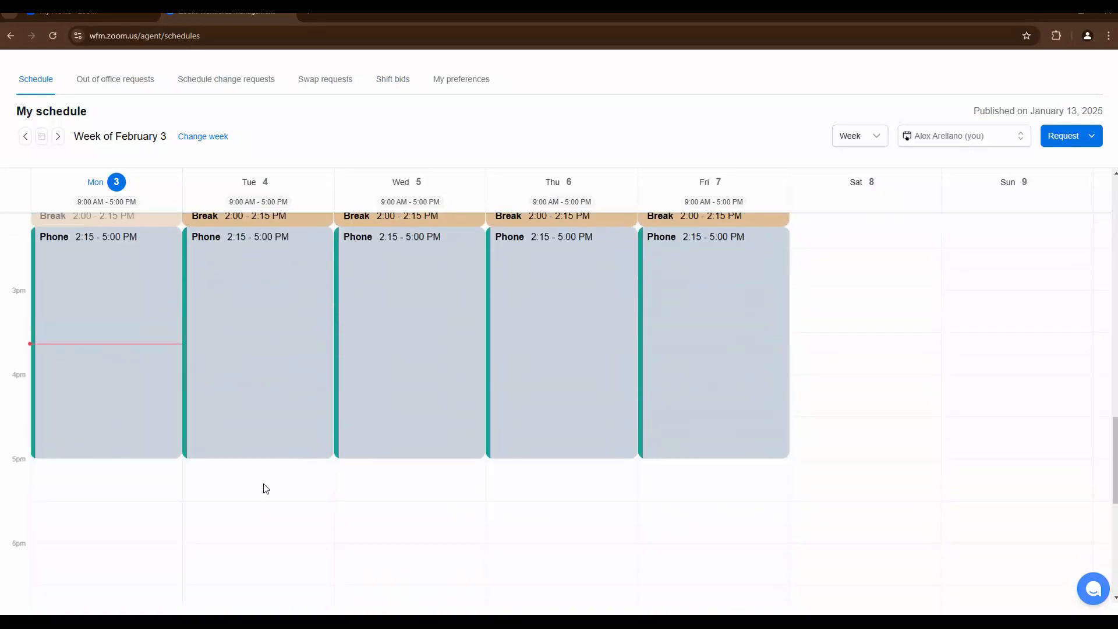
click(264, 491)
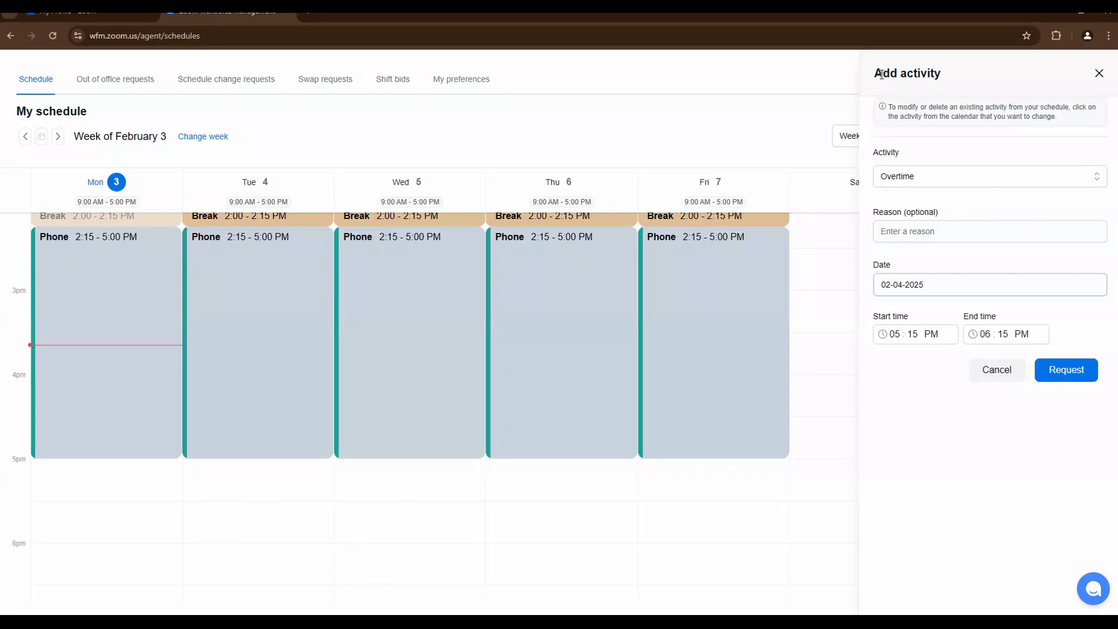
drag(881, 73, 992, 74)
click(1087, 82)
click(1099, 74)
Start a schedule change request for an It issue activity with the reason Laptop issues
scroll(263, 408, up, 3)
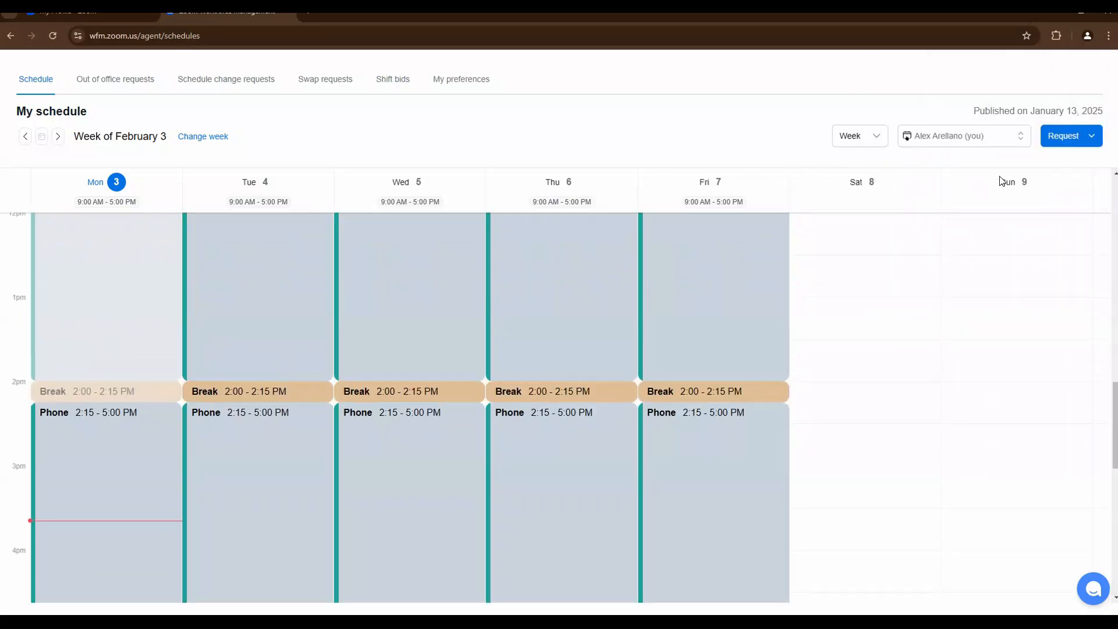
scroll(361, 467, down, 1)
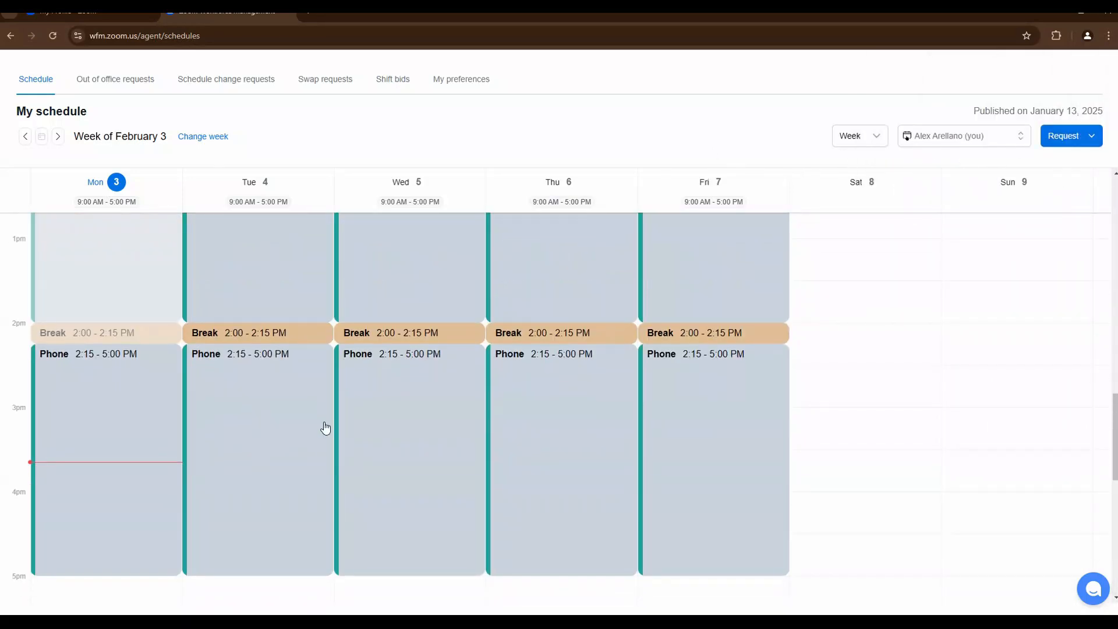
scroll(217, 412, up, 2)
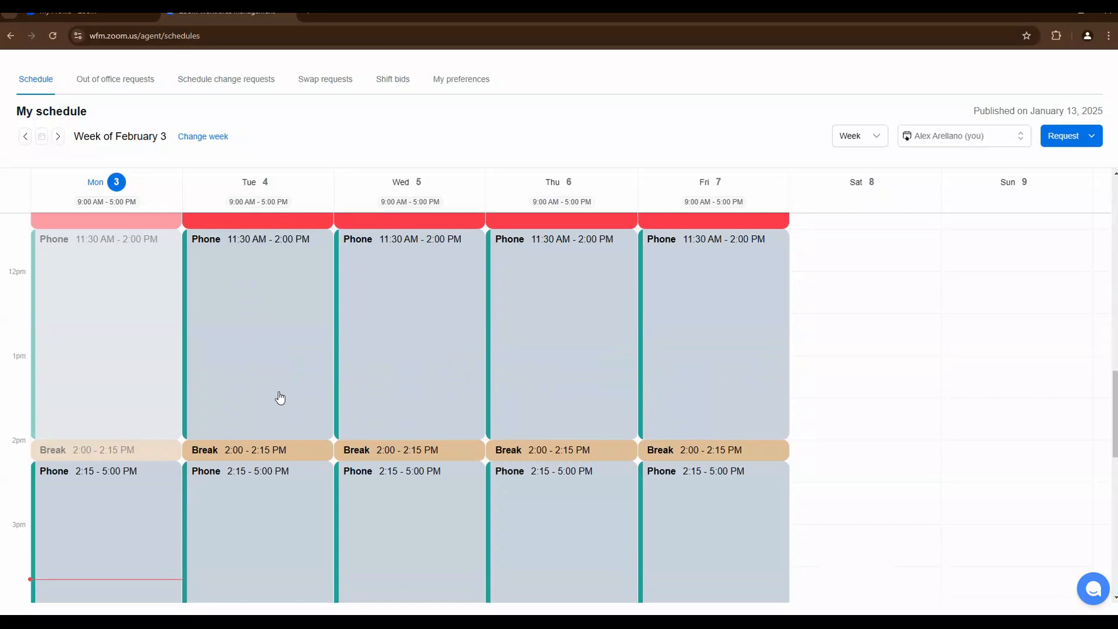
scroll(279, 397, up, 1)
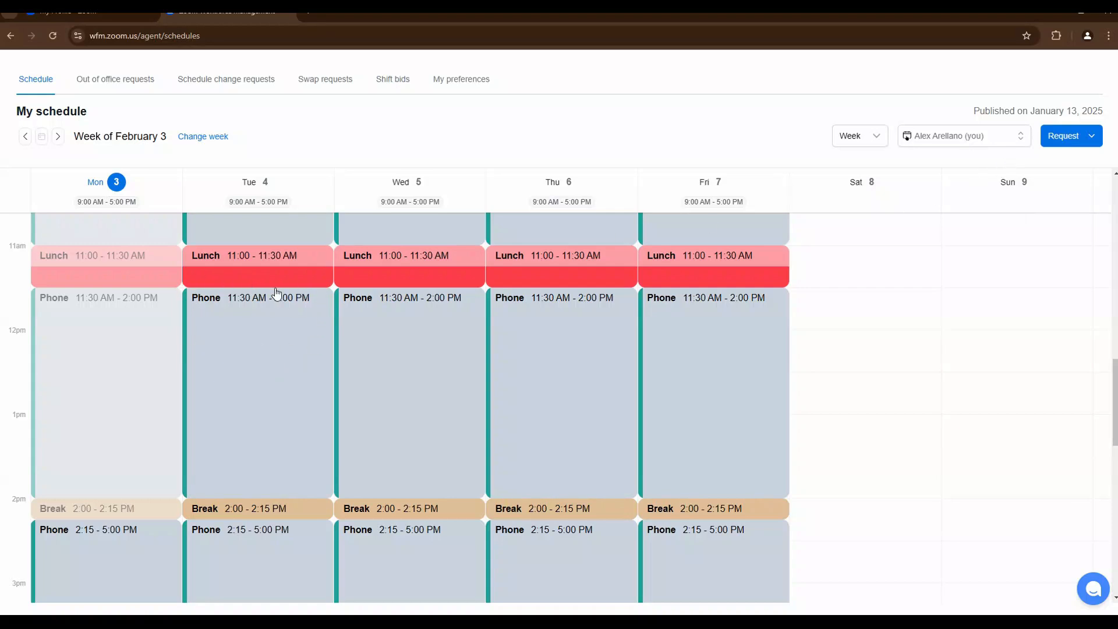
click(1090, 140)
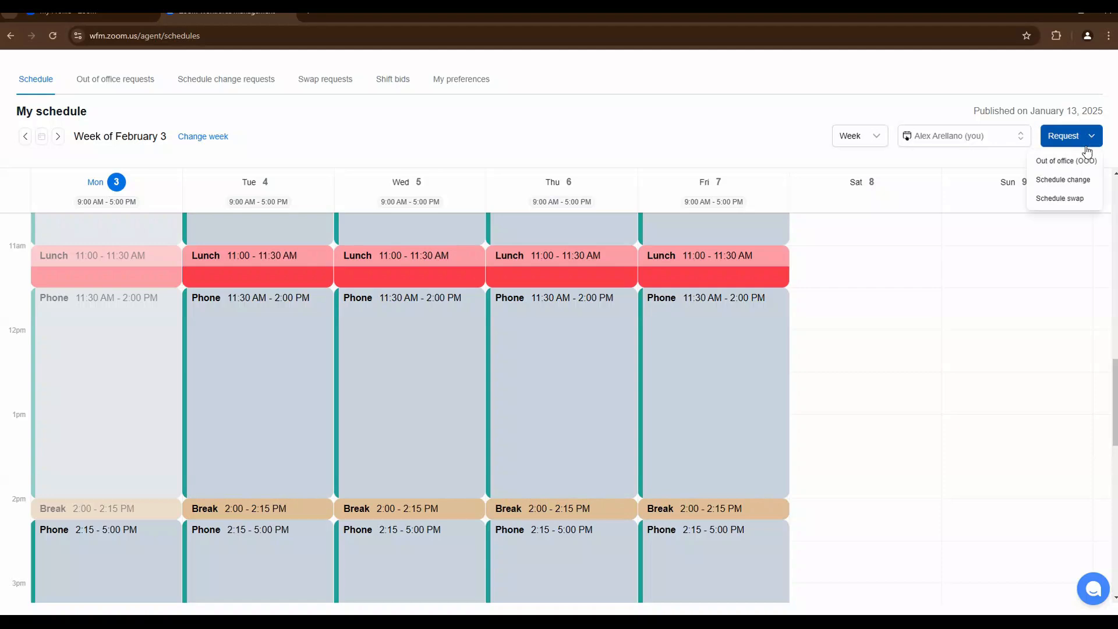
click(1071, 188)
click(938, 177)
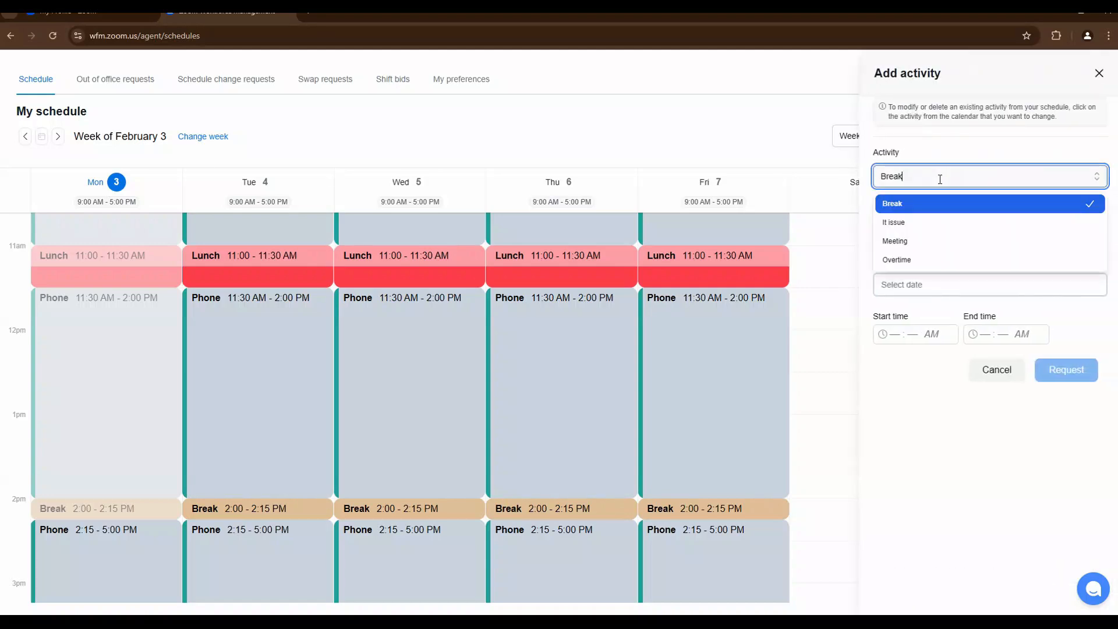
click(908, 223)
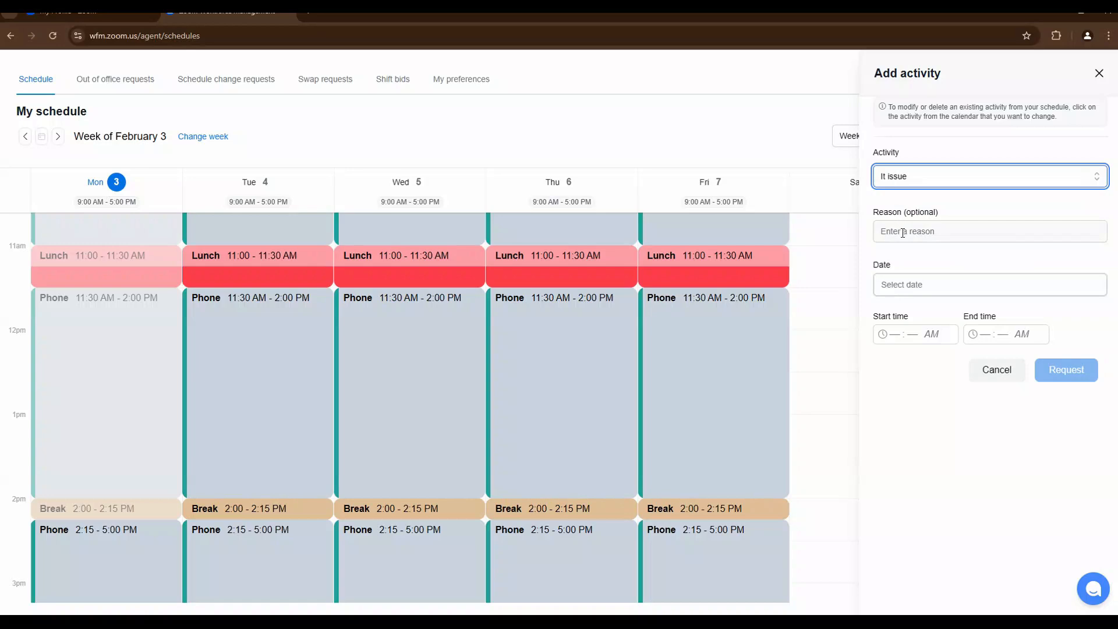
click(904, 233)
Schedule the activity for 02-04-2025 from 11:30 AM to 12:30 PM and submit the request
click(941, 283)
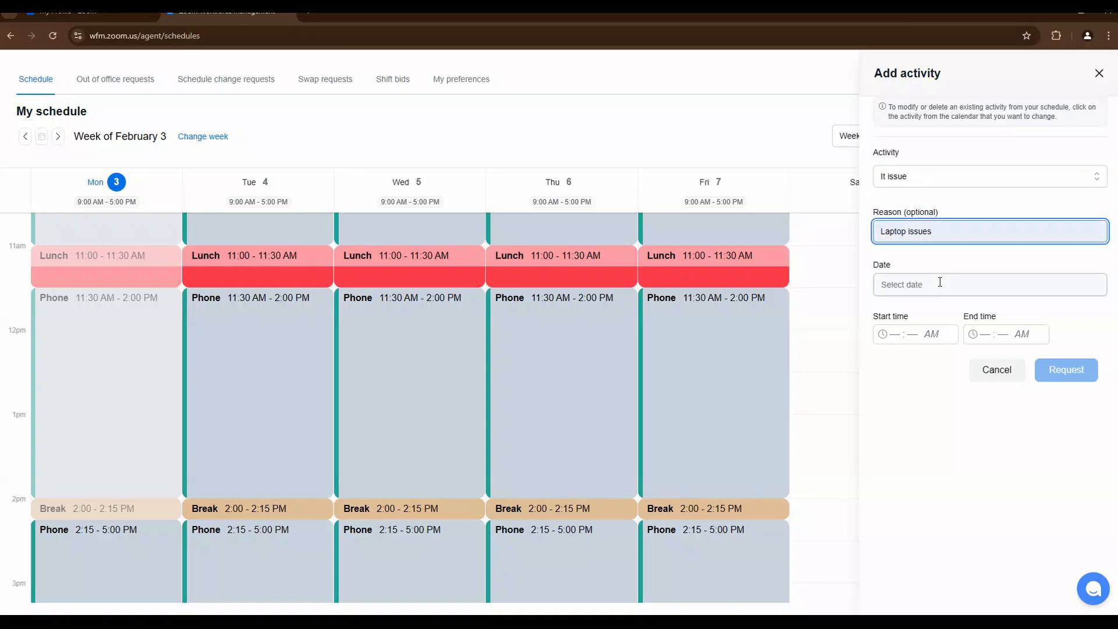
click(913, 286)
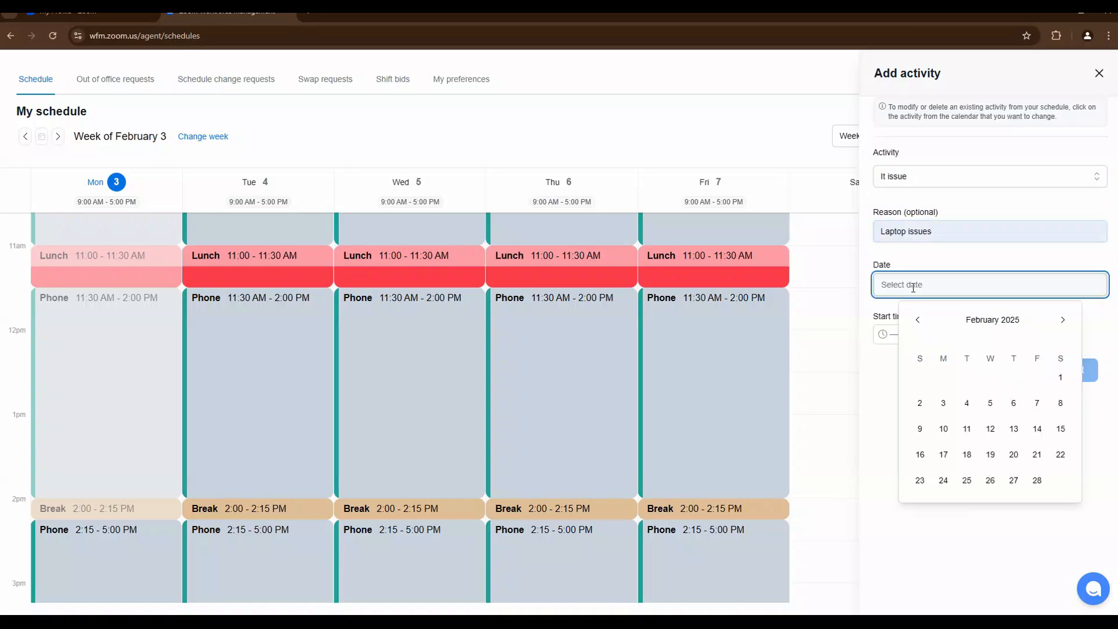
click(967, 405)
click(894, 334)
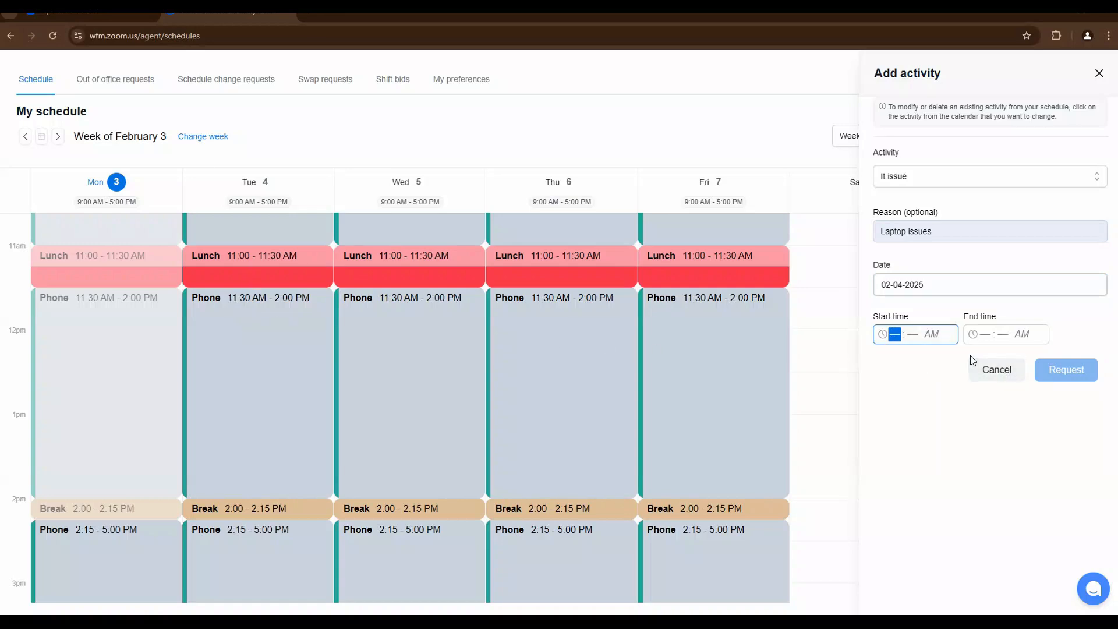
text(11 : 30 AM)
key(Tab)
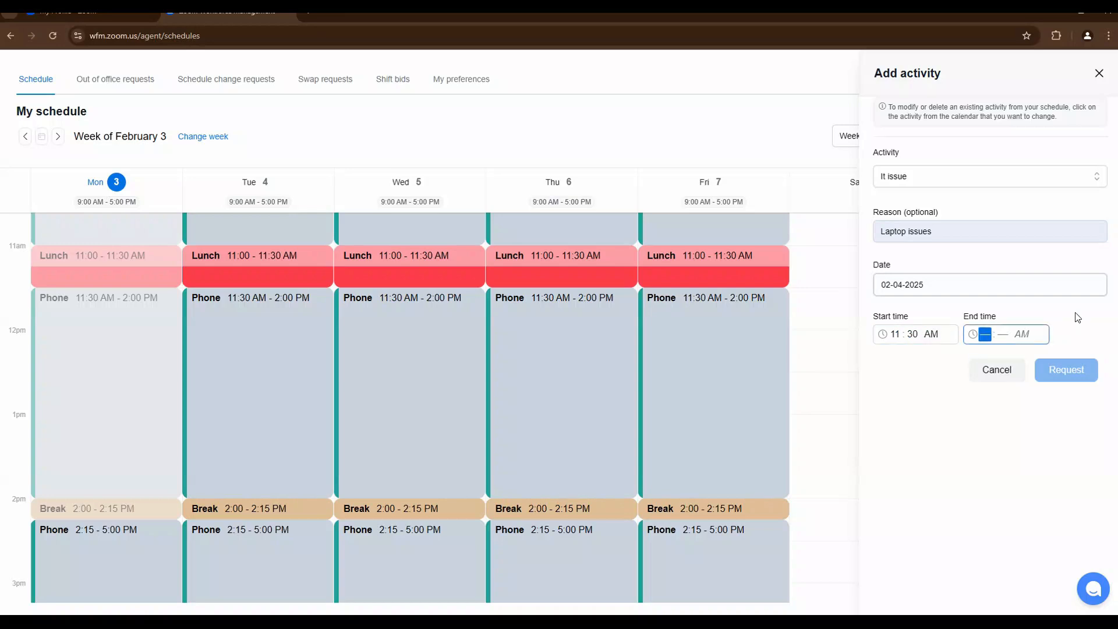
text(12 : 30 PM)
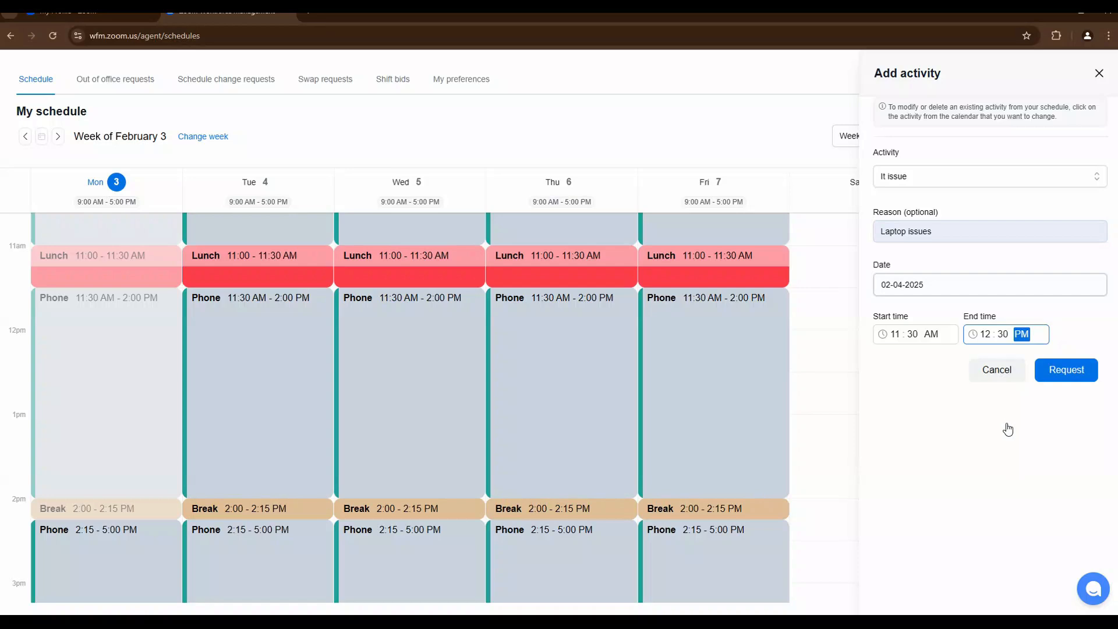
click(1006, 425)
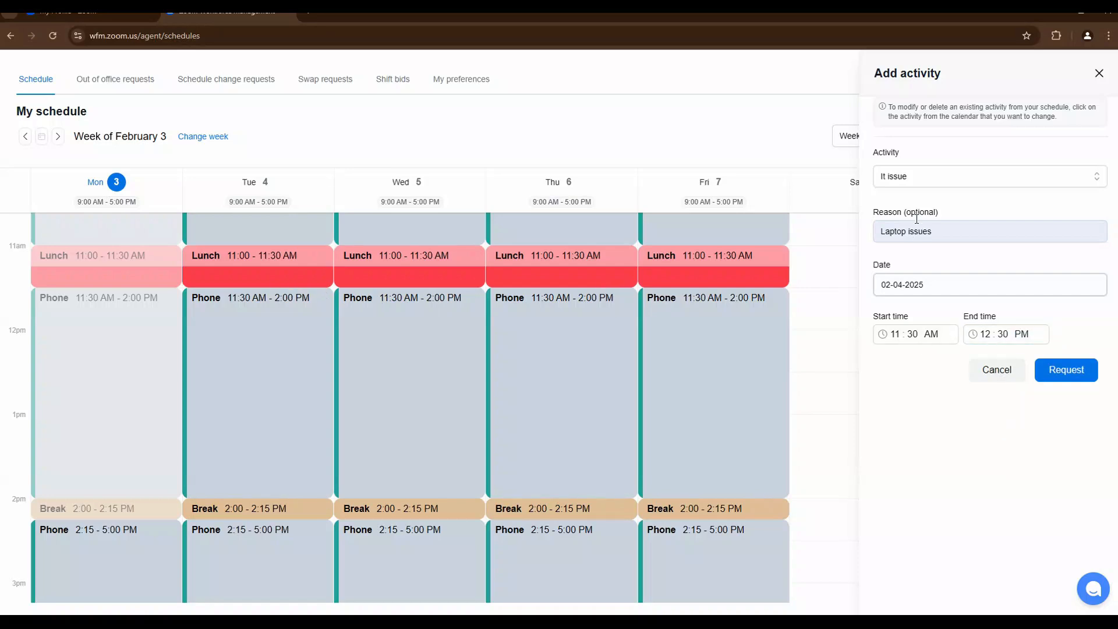
click(1062, 373)
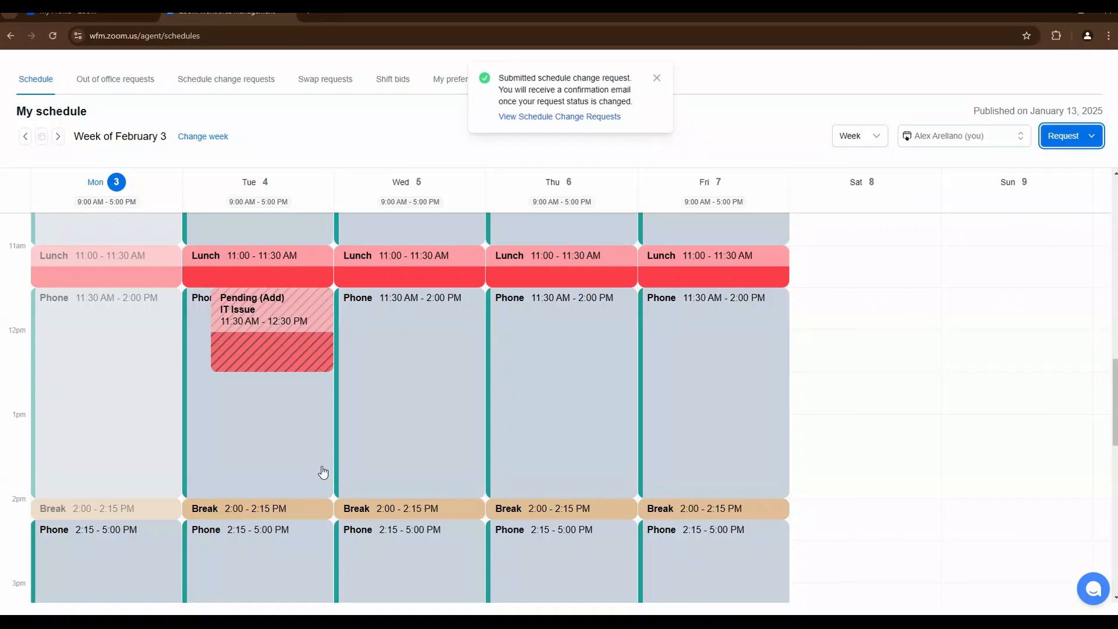
Open Tuesday's 2:00 PM Break for modification and display the options for changing its activity
scroll(320, 470, down, 1)
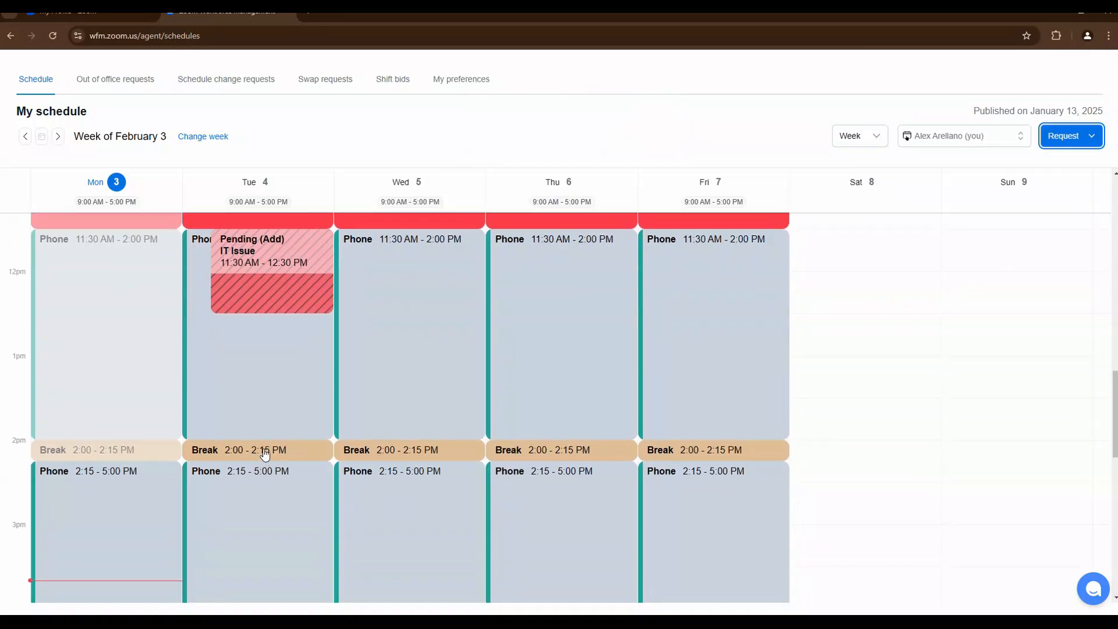
click(240, 454)
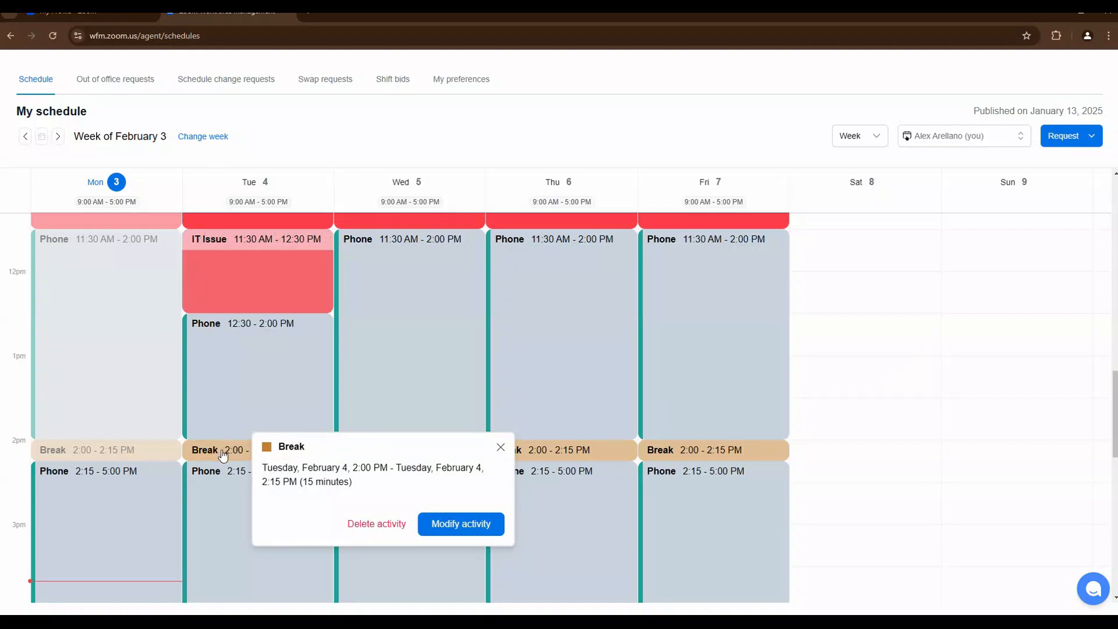
click(450, 525)
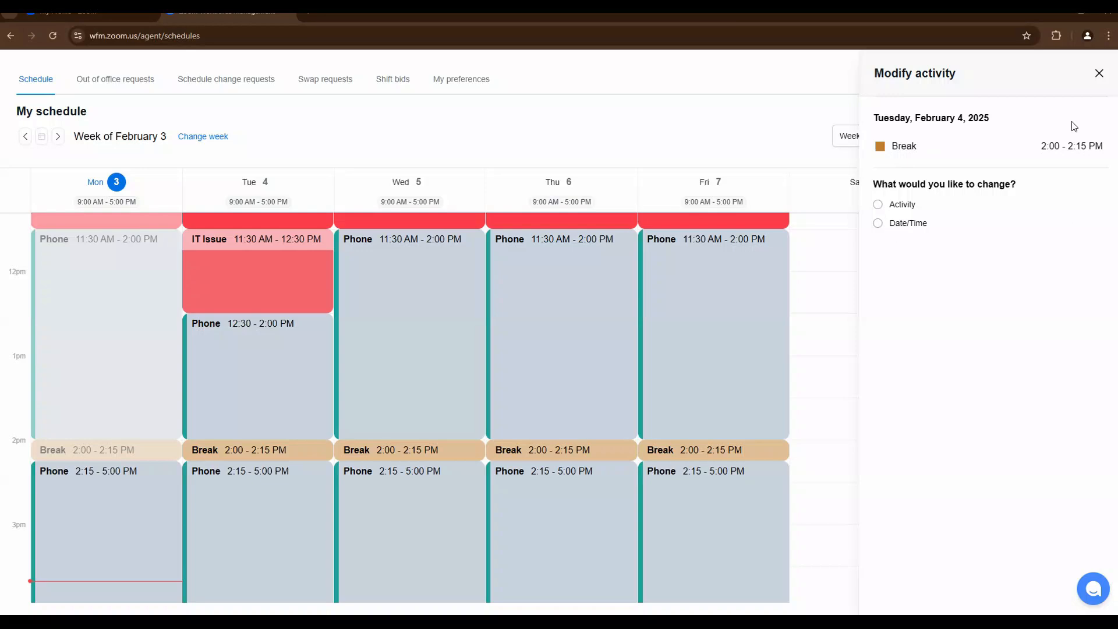
drag(883, 213, 934, 210)
click(906, 211)
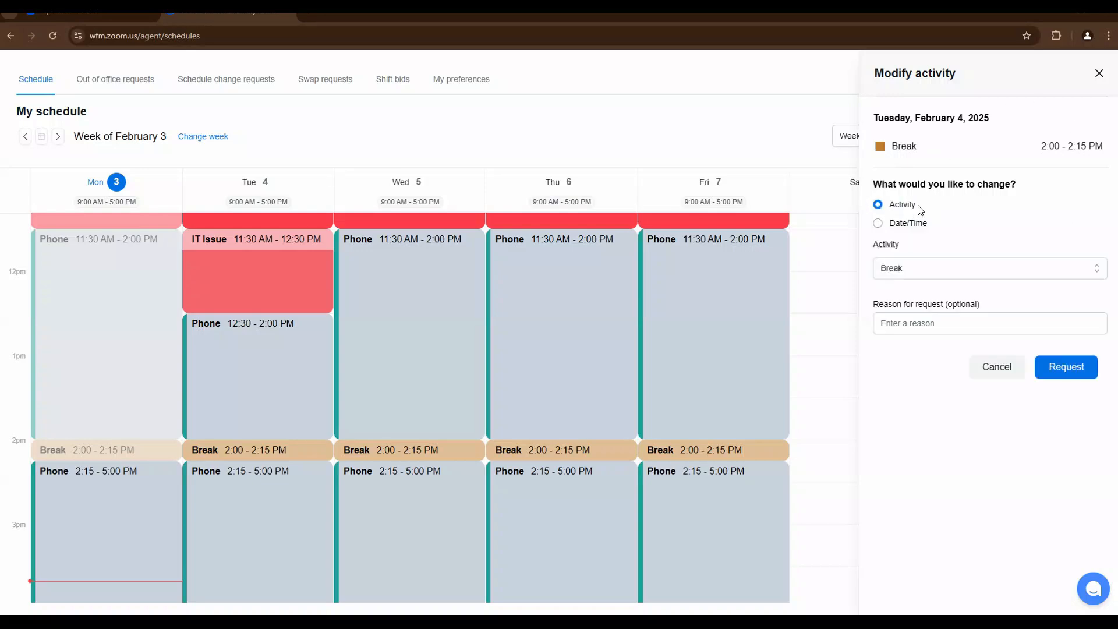
Request moving Tuesday's 2:00 PM Break to 02:15–02:30 PM on 02-04-2025 and submit the request
click(879, 224)
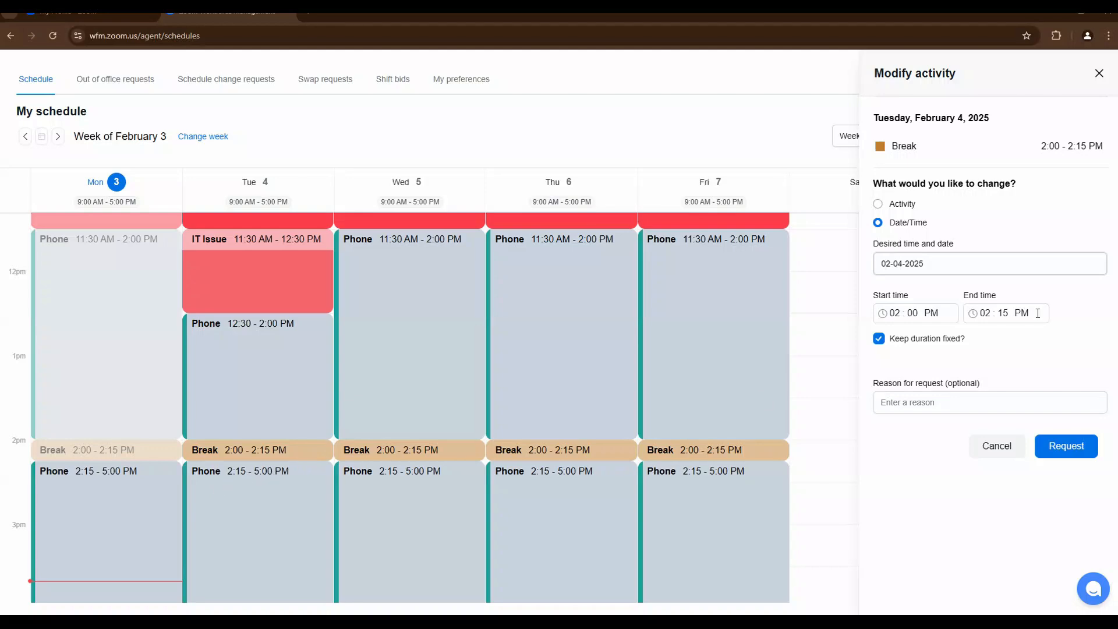
click(912, 314)
text(15)
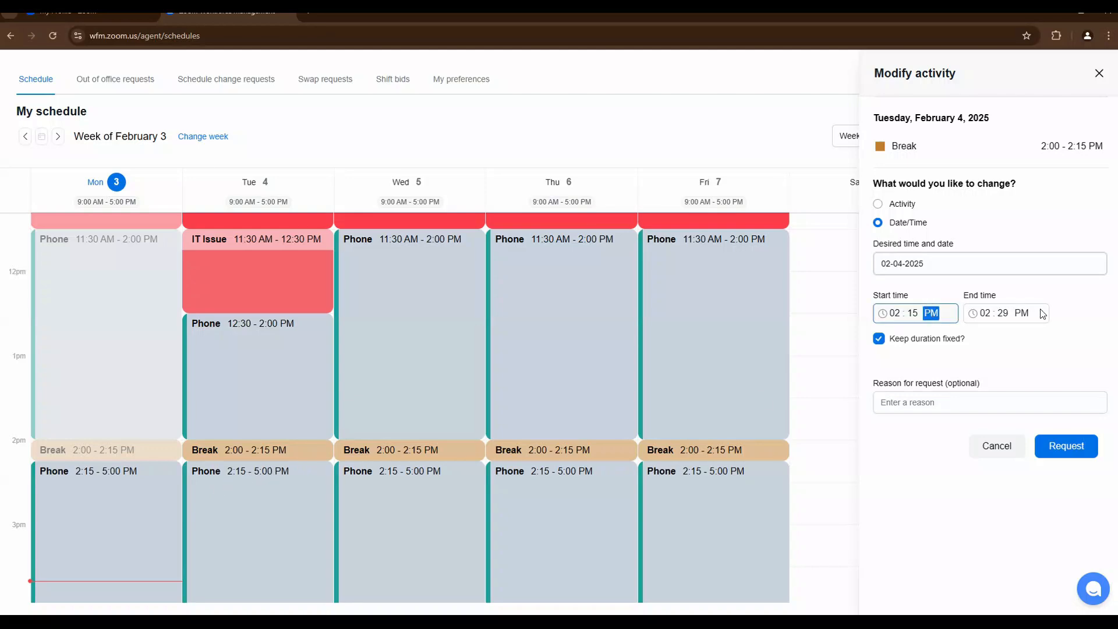
click(1006, 314)
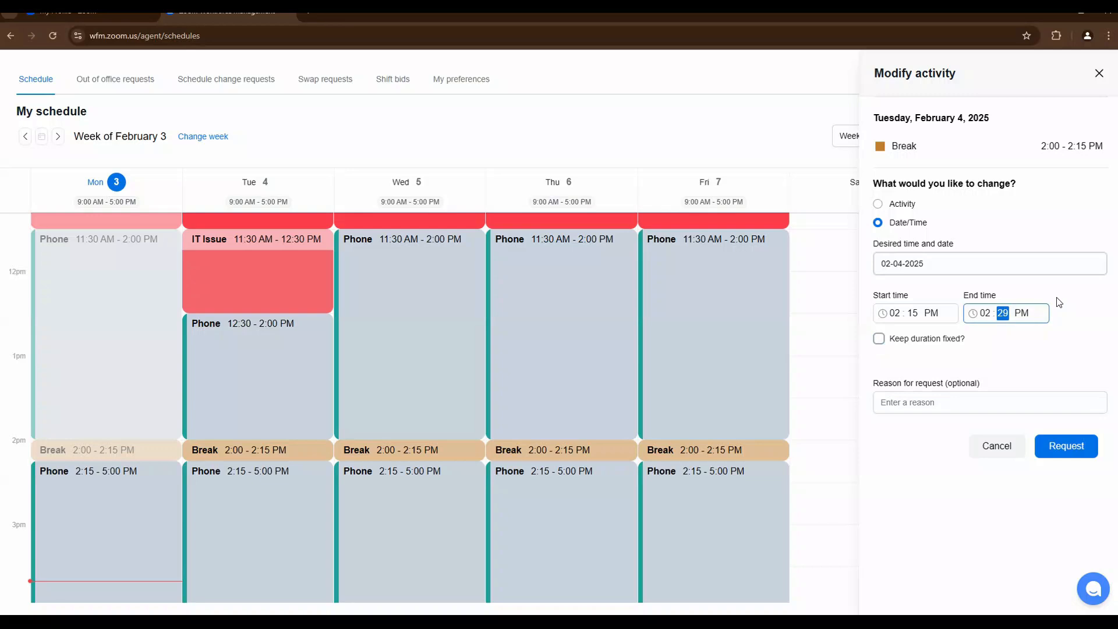
text(30)
click(1067, 446)
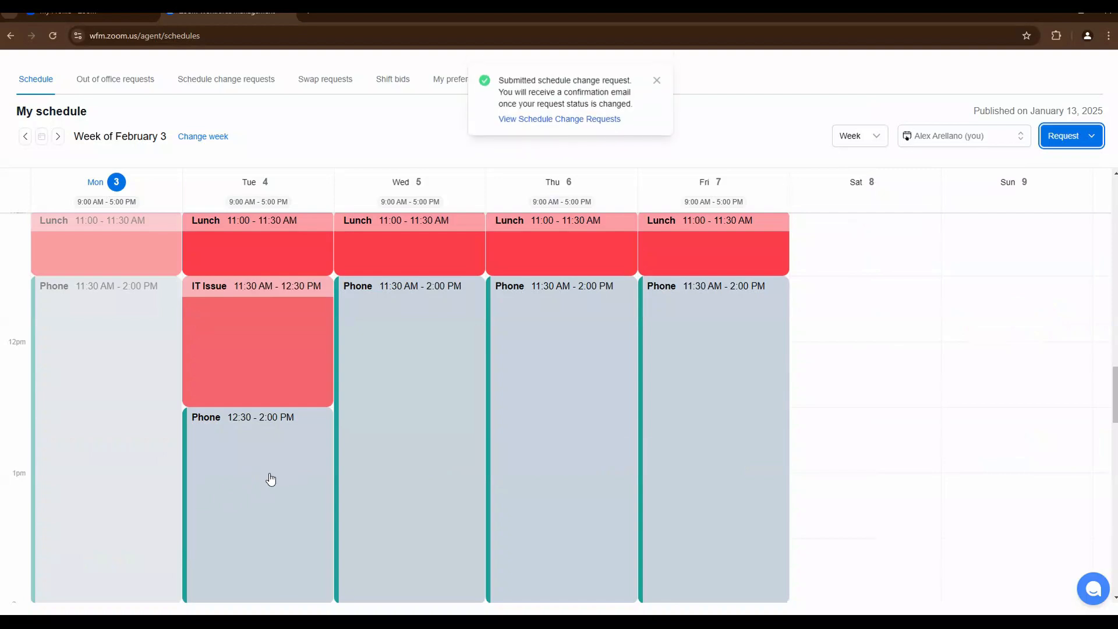
View the replacement activity options for Wednesday's 2:00 PM Break and close the form without sending a request
scroll(303, 469, down, 1)
scroll(358, 455, up, 2)
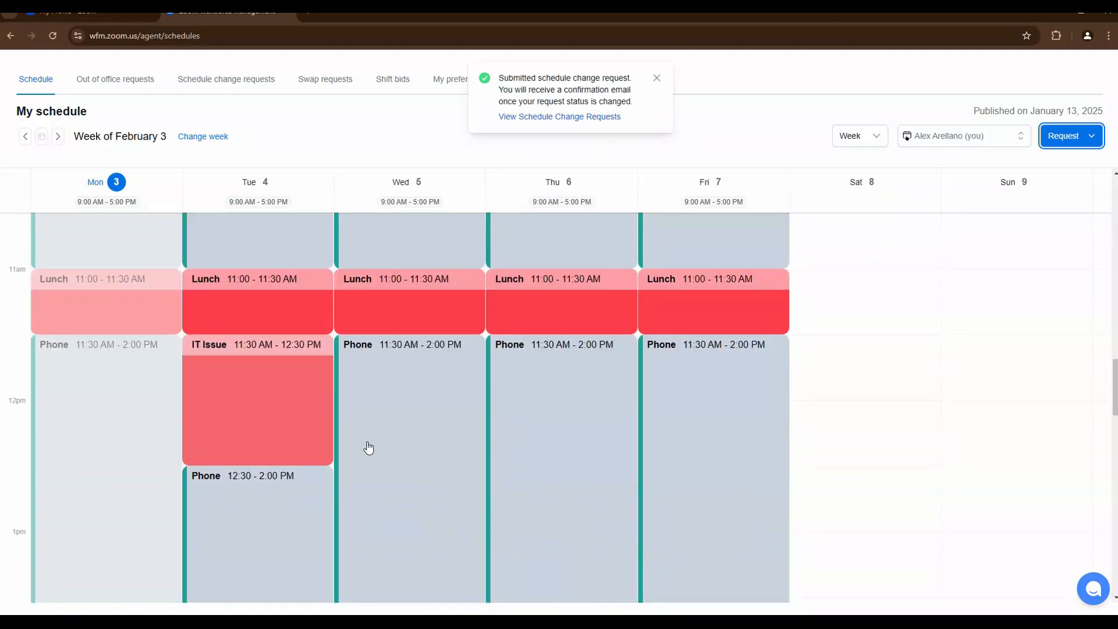
scroll(434, 407, down, 2)
scroll(419, 513, down, 2)
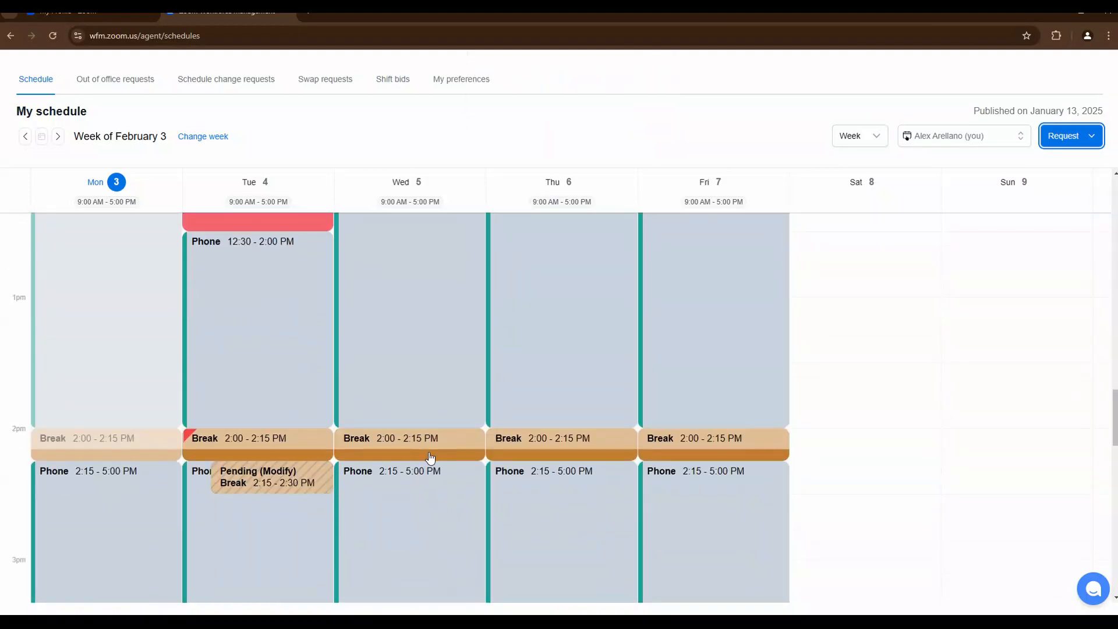
click(436, 447)
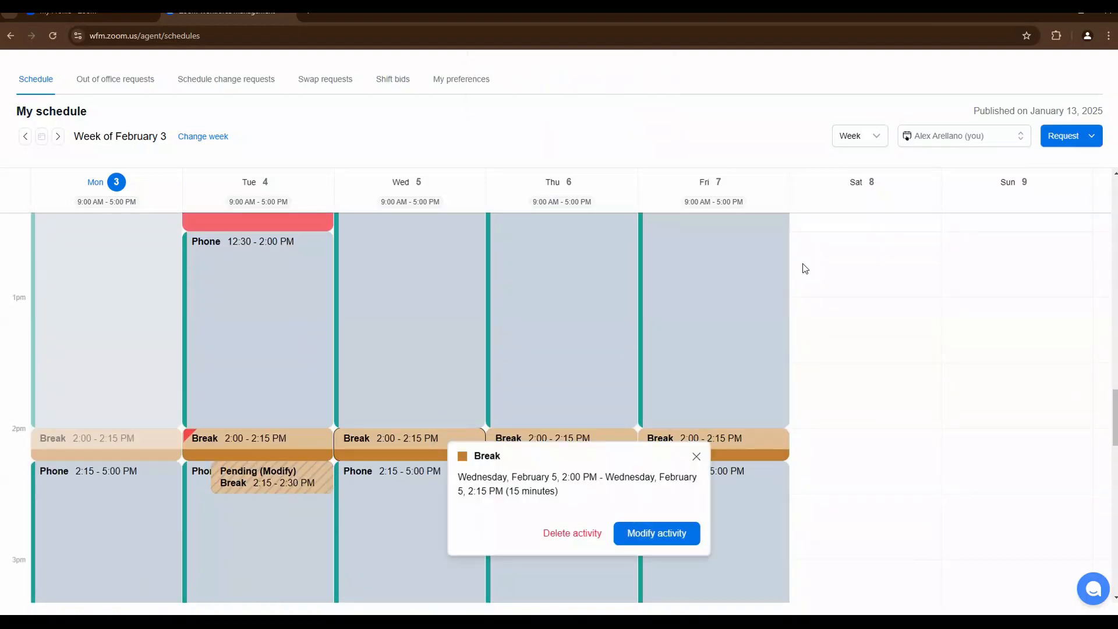
click(655, 533)
click(878, 205)
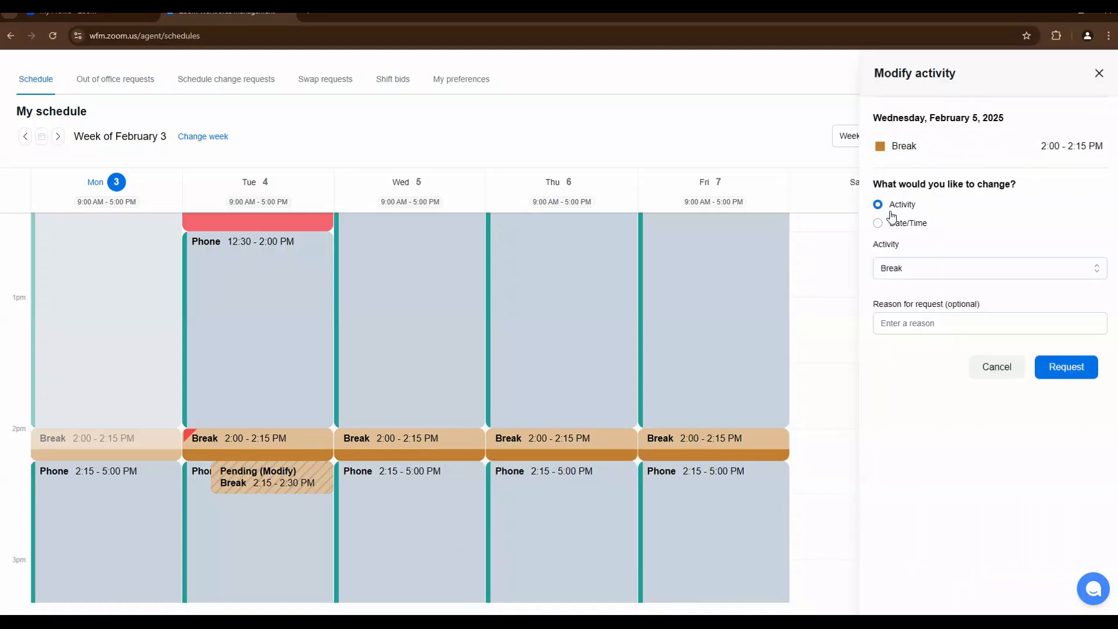
click(906, 270)
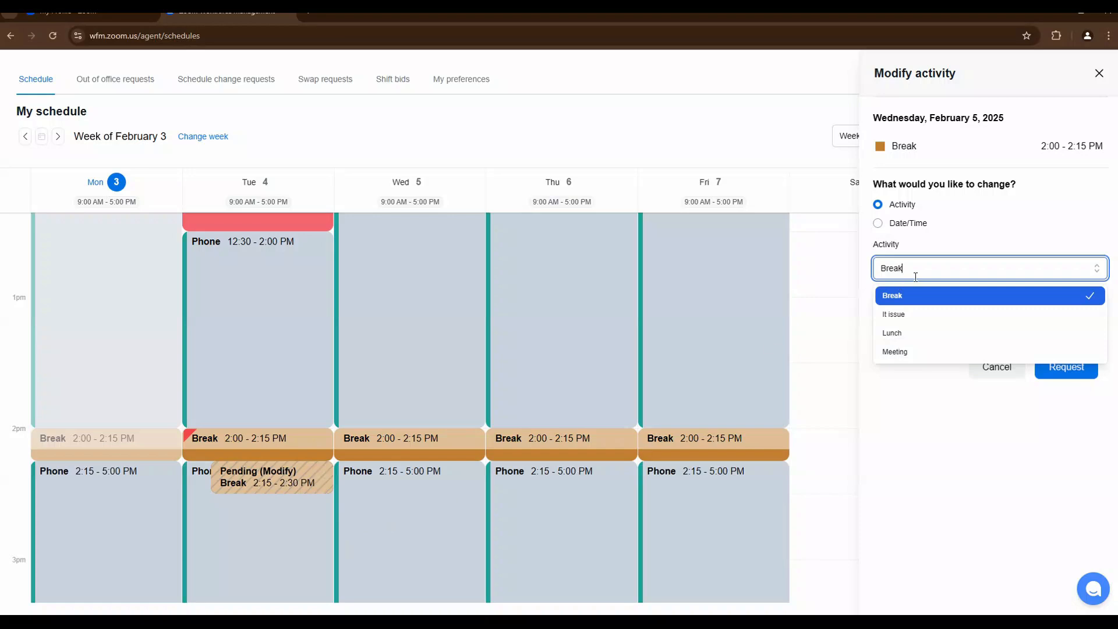
click(890, 294)
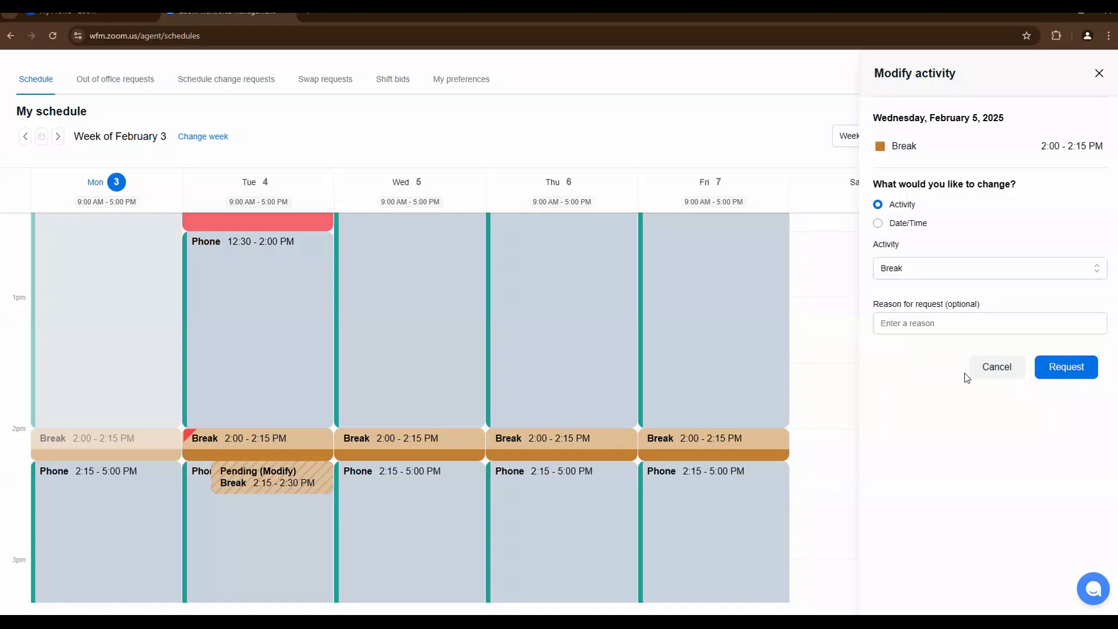
click(997, 367)
Request deletion of Wednesday's 10:00–10:15 AM Break without giving a reason
scroll(414, 431, down, 2)
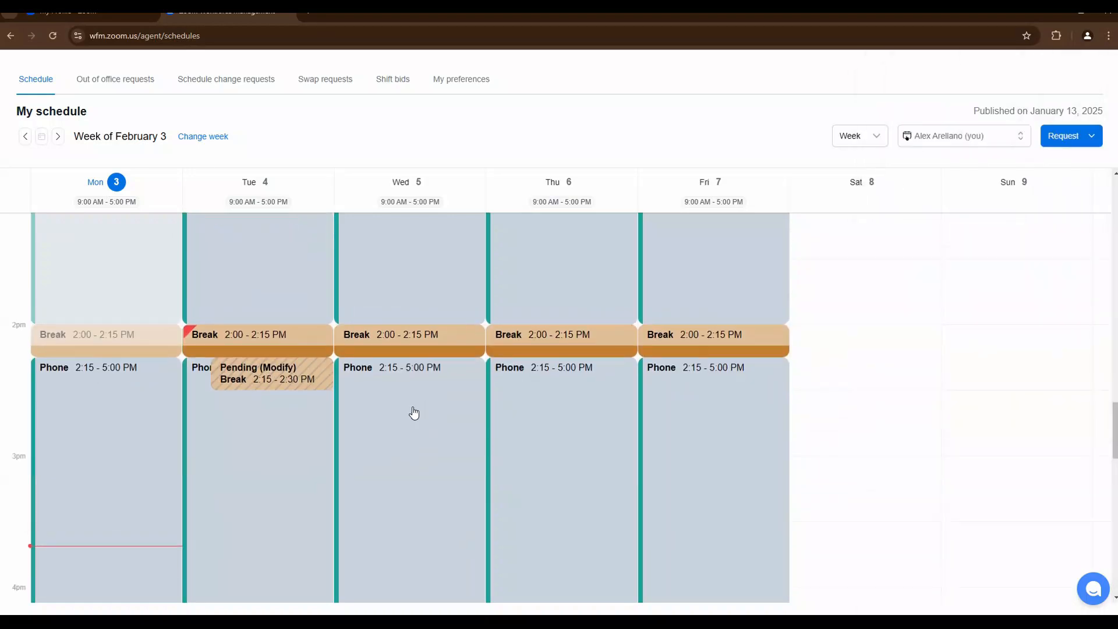
scroll(414, 413, up, 10)
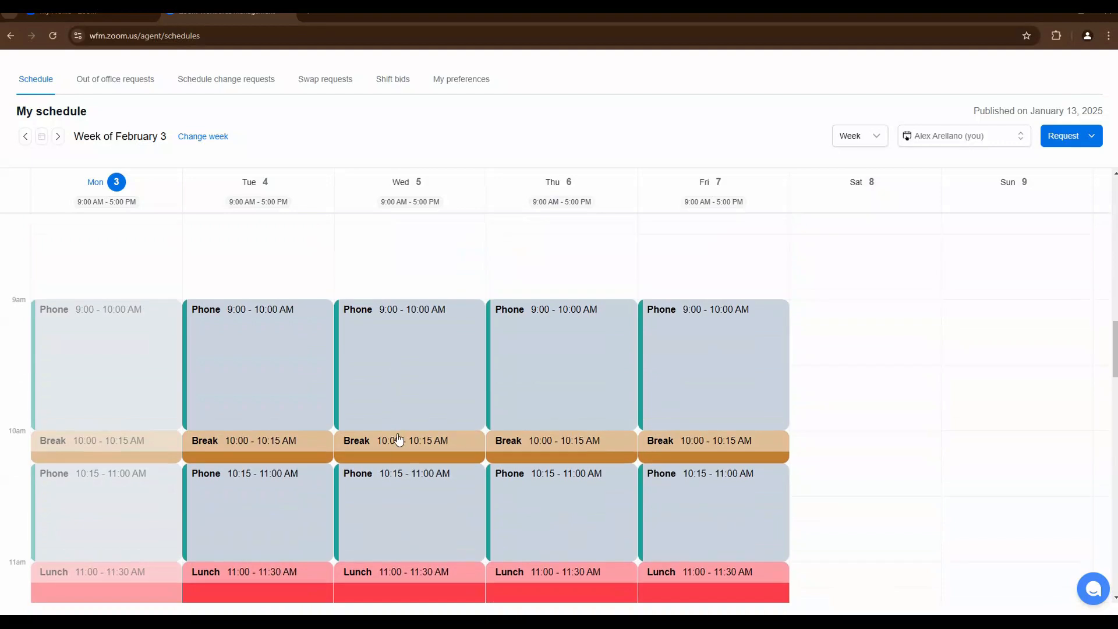
scroll(399, 440, down, 1)
click(399, 440)
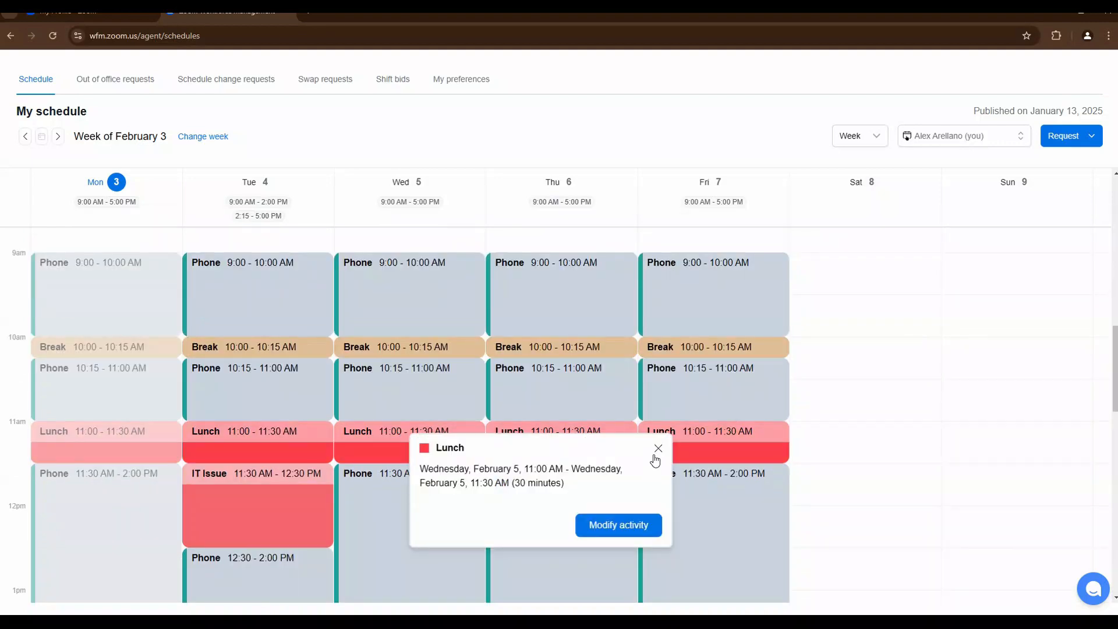
click(657, 457)
scroll(411, 428, up, 1)
click(413, 407)
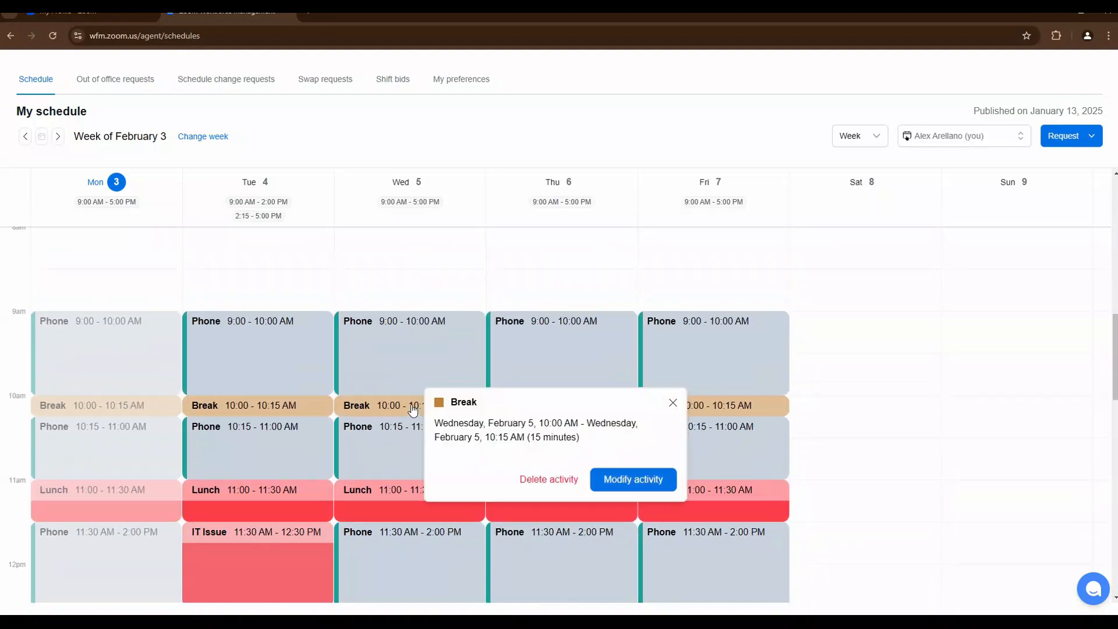
click(537, 486)
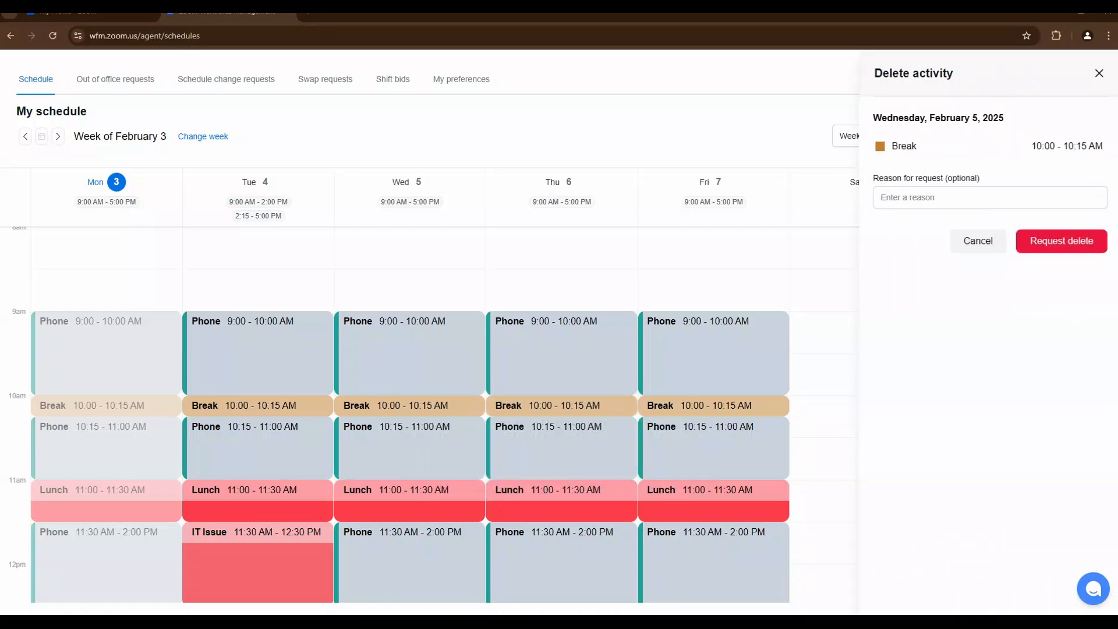
click(1054, 241)
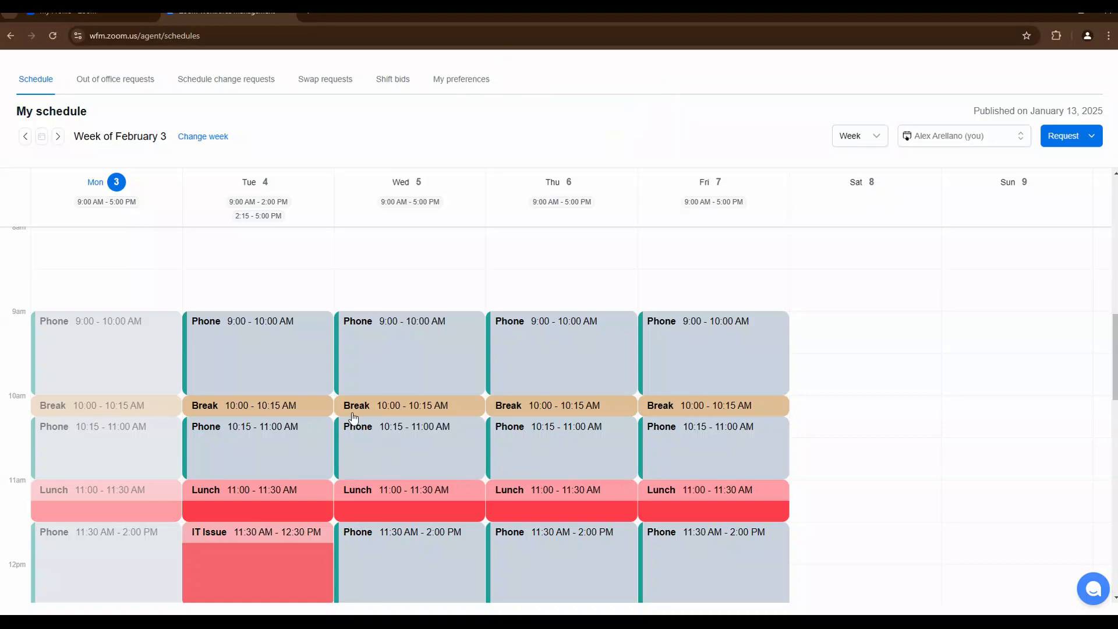
scroll(359, 415, down, 2)
scroll(358, 415, down, 5)
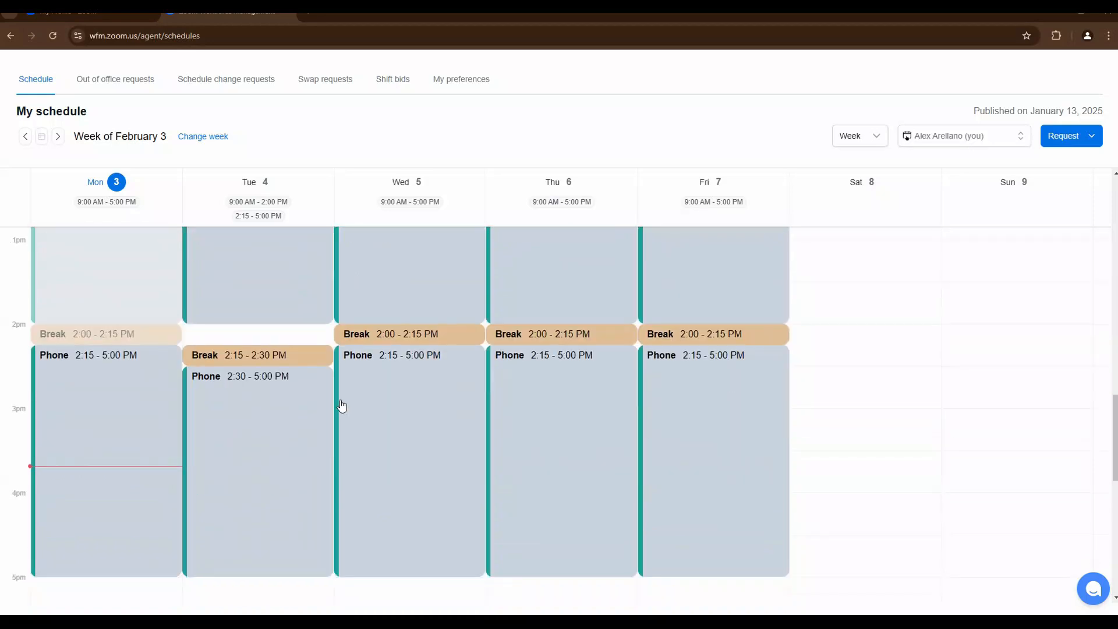
scroll(313, 471, down, 4)
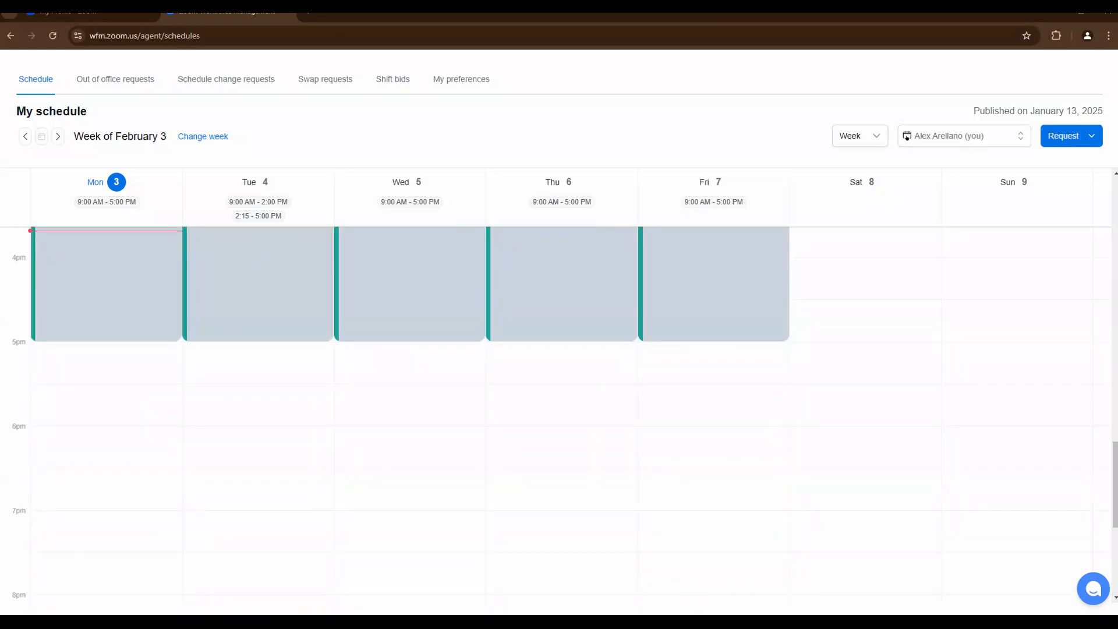